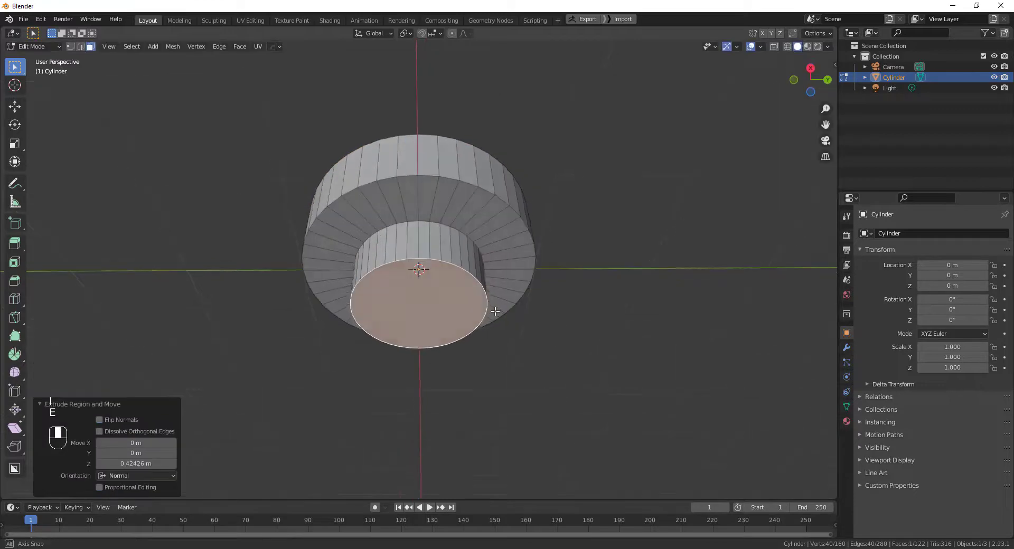
Undo the last extrusion, then scale the bottom face to about 0.95 and extrude it about 0.49 m downward
scroll(483, 308, up, 2)
key(ctrl+z)
key(s)
click(557, 345)
key(e)
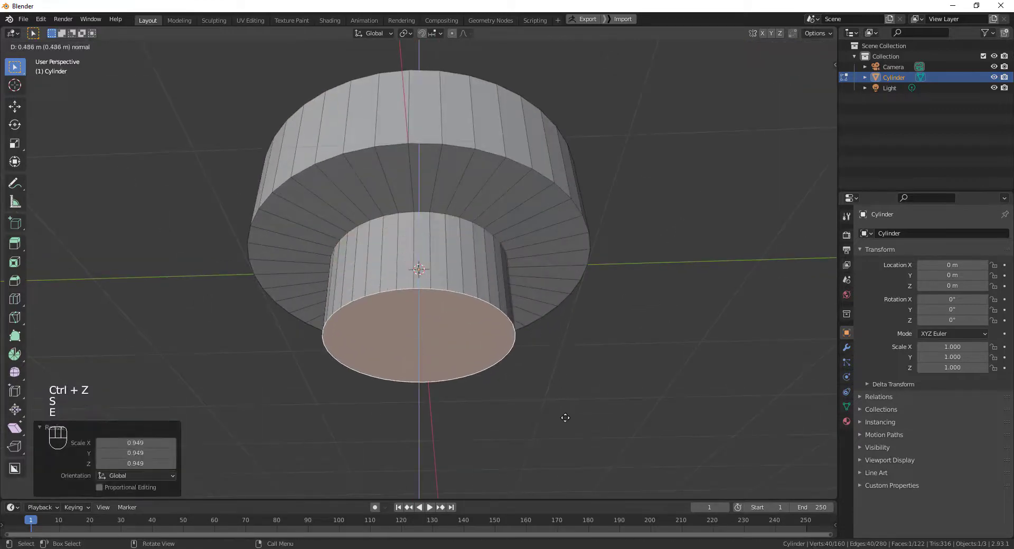
click(566, 420)
Bevel the edge loop where the lower neck meets the underside, about 0.28 m wide with 10 segments
middle_drag(552, 388, 562, 412)
scroll(562, 412, down, 2)
key(2)
alt+click(420, 257)
key(ctrl+b)
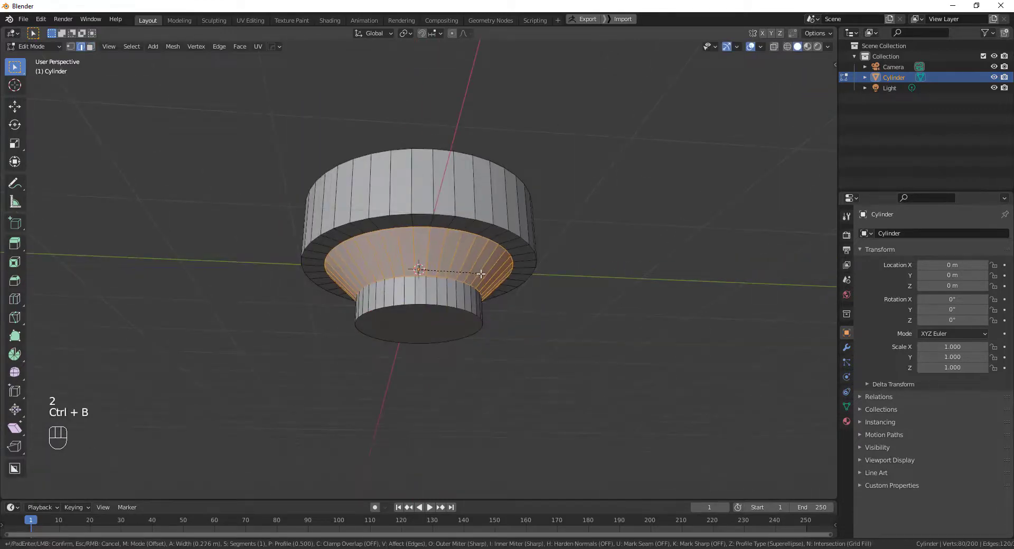
click(369, 322)
text(10)
key(Return)
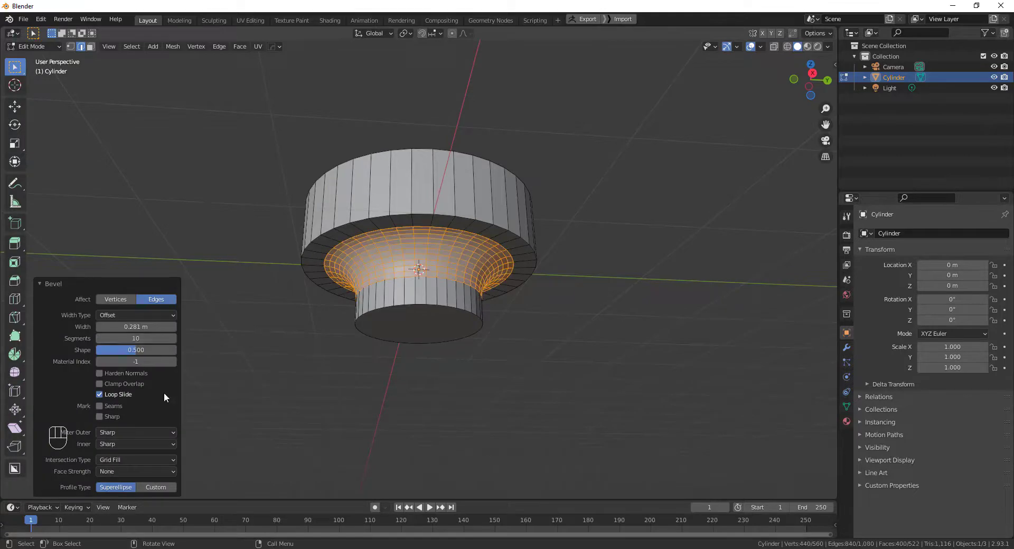
Give the bevel a custom stepped profile and widen it to about 0.37 m
click(149, 487)
click(61, 364)
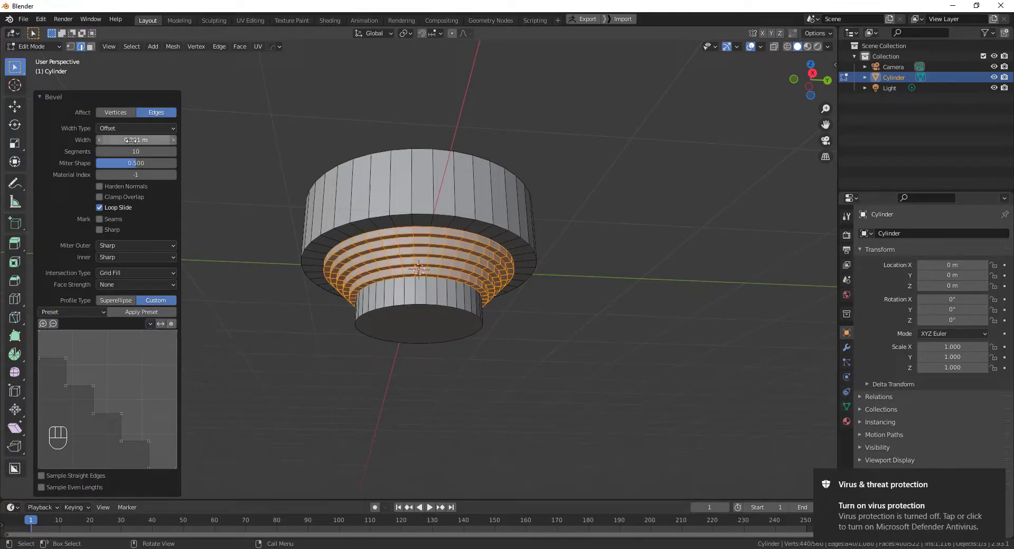
shift+drag(132, 140, 156, 140)
Raise the bottom ring of vertices about 0.043 m along Z to match the height of the other steps
key(KP_3)
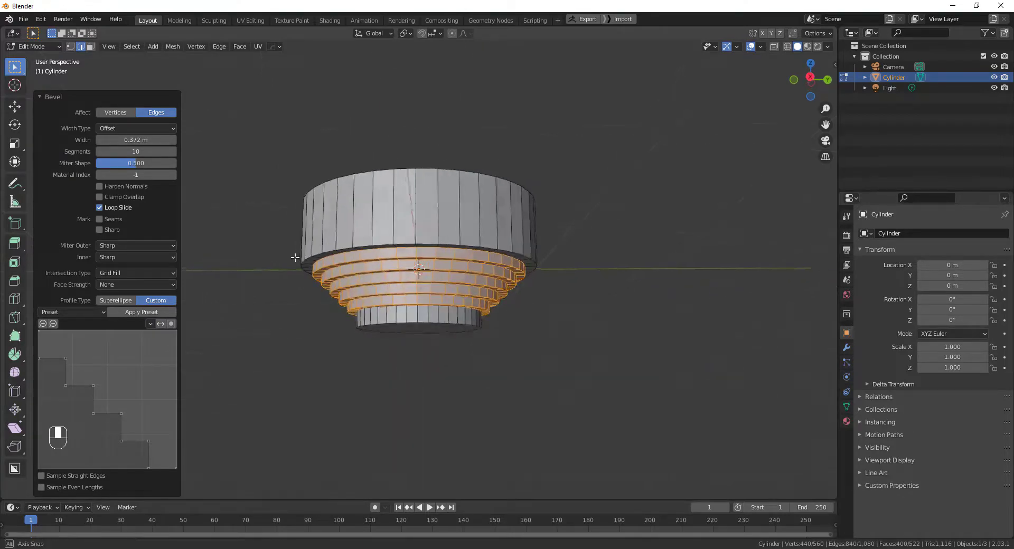
scroll(441, 311, up, 4)
shift+middle_drag(442, 312, 464, 293)
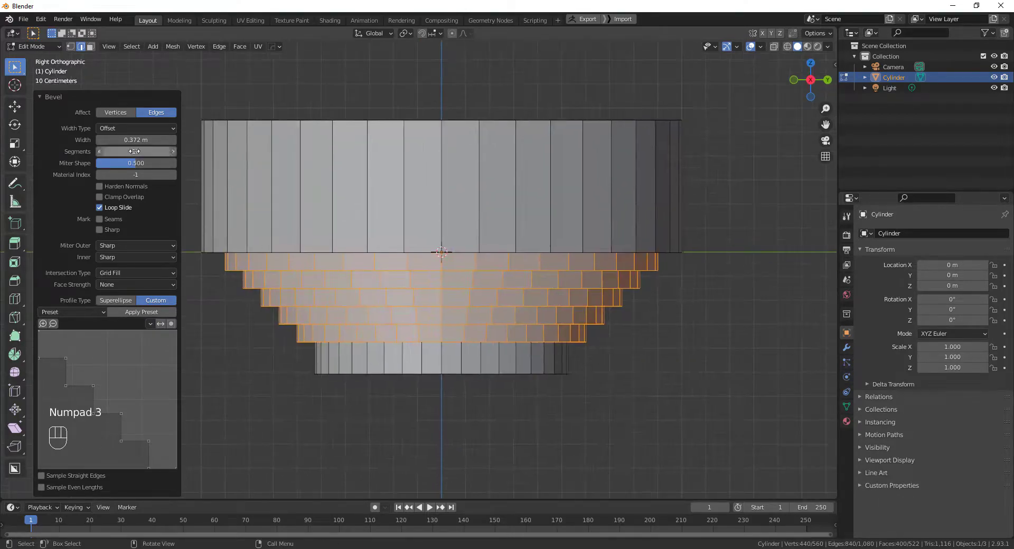
key(1)
key(alt+z)
drag(294, 362, 616, 441)
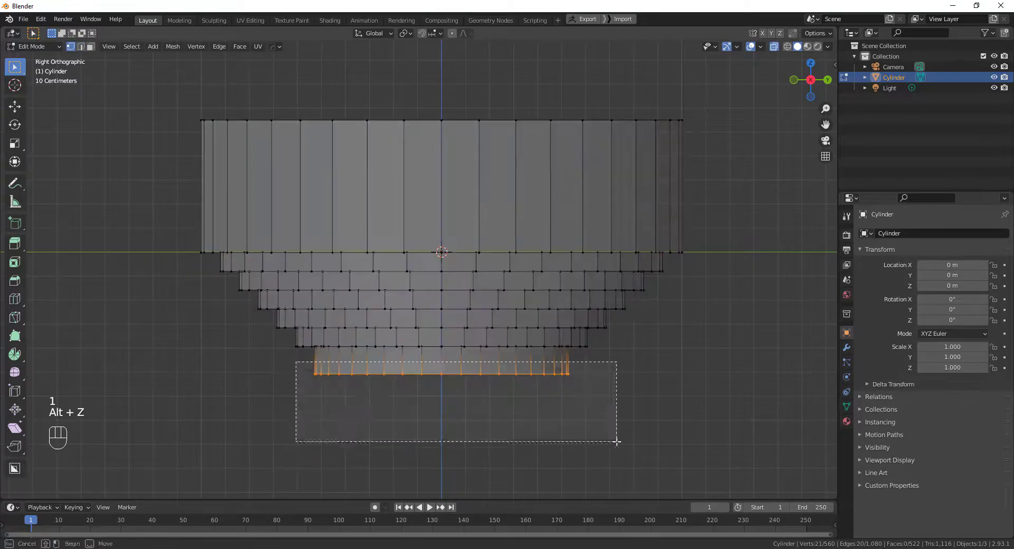
scroll(616, 441, up, 3)
key(g)
key(z)
click(612, 417)
scroll(532, 335, down, 4)
key(alt+z)
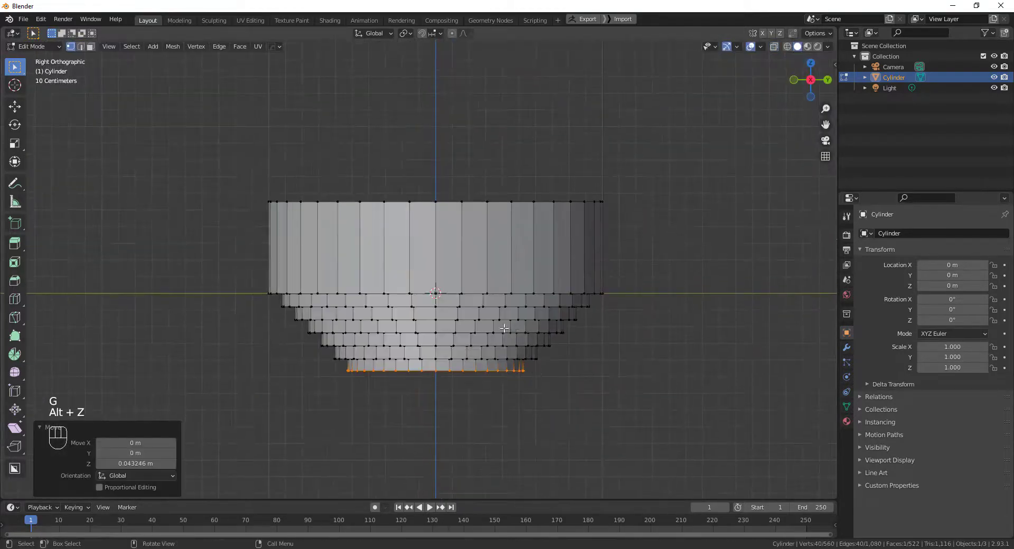
Move the top ring of vertices up along Z to make the cylinder's upper wall taller
middle_drag(529, 332, 502, 320)
key(KP_3)
key(1)
key(alt+z)
drag(275, 183, 650, 268)
key(g)
key(z)
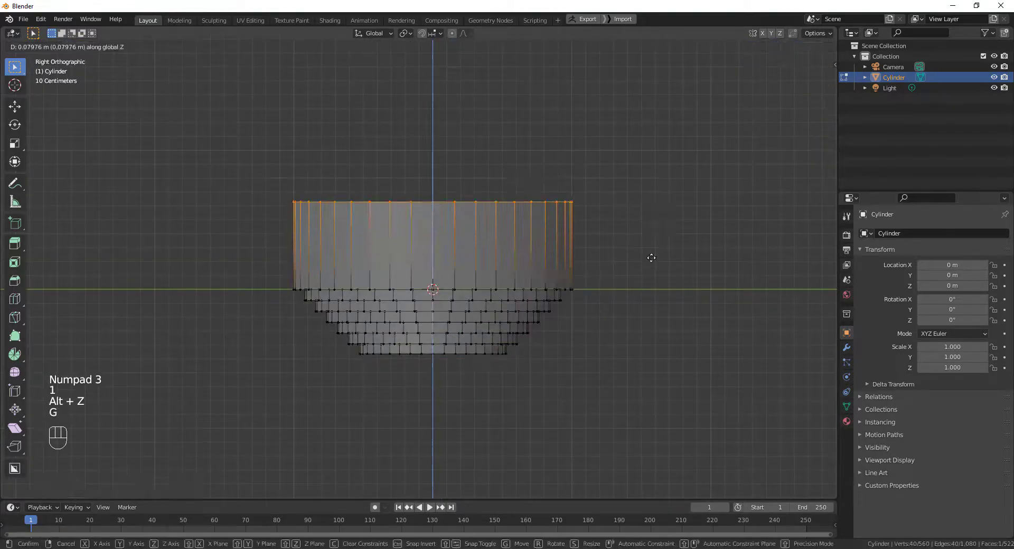
click(650, 250)
key(alt+z)
middle_drag(650, 249, 464, 281)
Leave mesh editing and sharpen the cylinder with 30° sharpness and 60° auto smooth
key(Tab)
key(q)
click(436, 281)
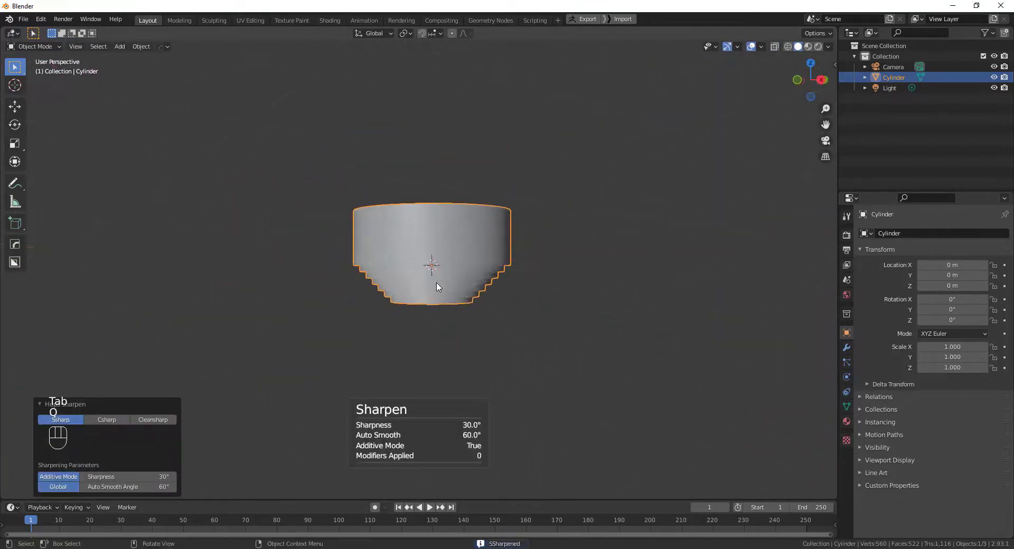
Cut a circular pocket into the cylinder's top with BoxCutter, drawn from the center and leaving a thin rim
key(KP_7)
key(alt+w)
key(d)
click(341, 252)
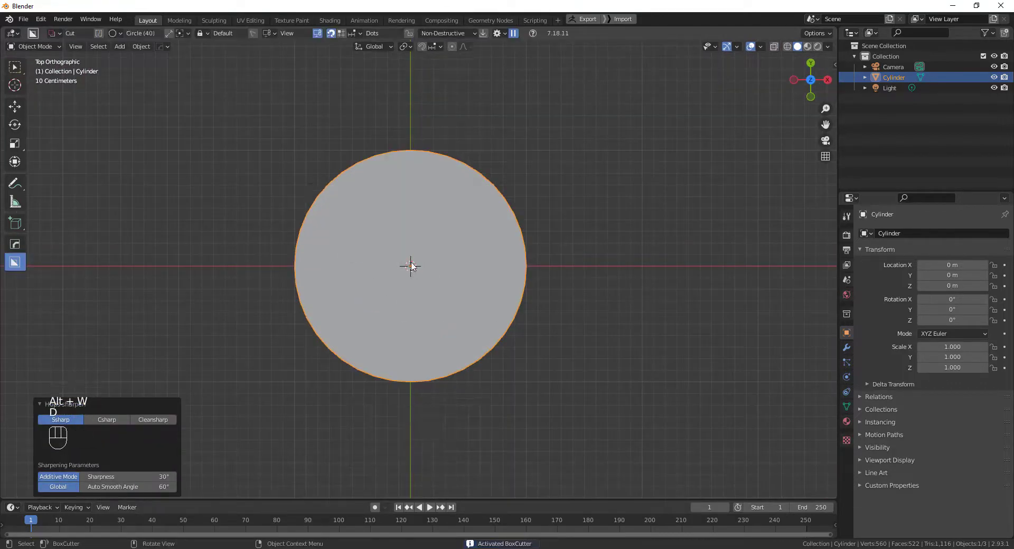
ctrl+drag(412, 270, 509, 337)
middle_drag(509, 332, 486, 234)
click(486, 241)
Inset the pocket cutter's bottom face and move the inner face down along Z to form a sloped floor
key(Tab)
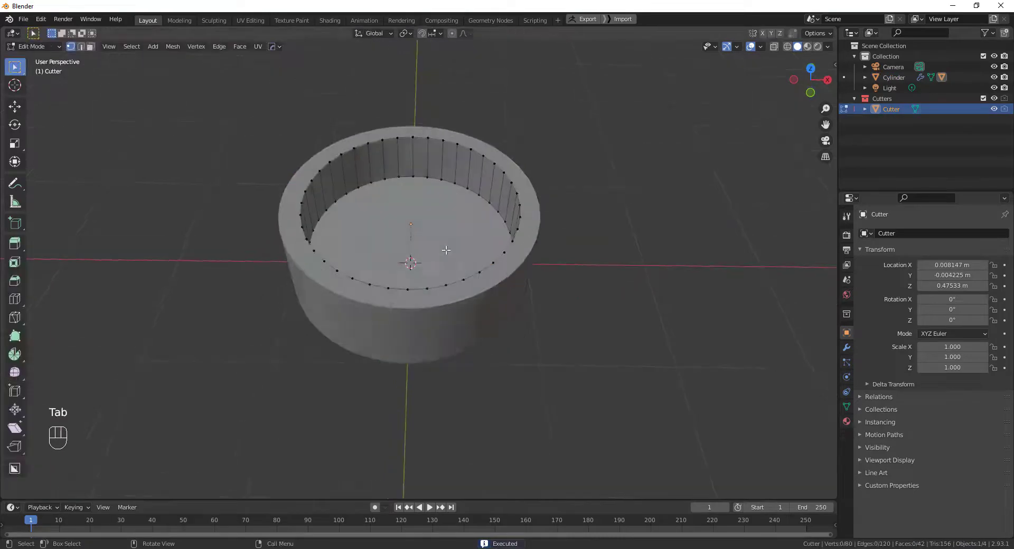
key(alt+z)
key(3)
scroll(454, 258, up, 2)
key(i)
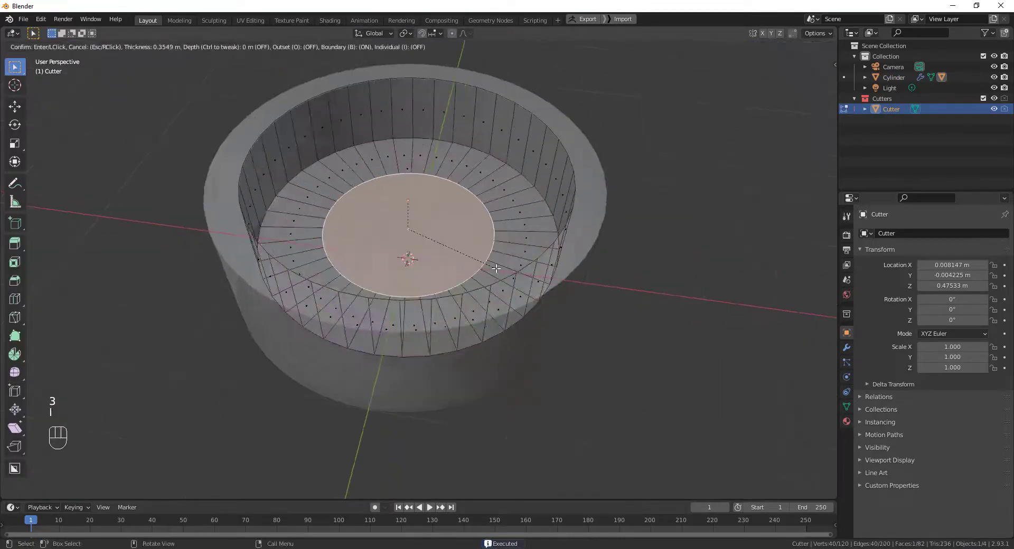
click(521, 301)
key(e)
key(ctrl+z)
key(g)
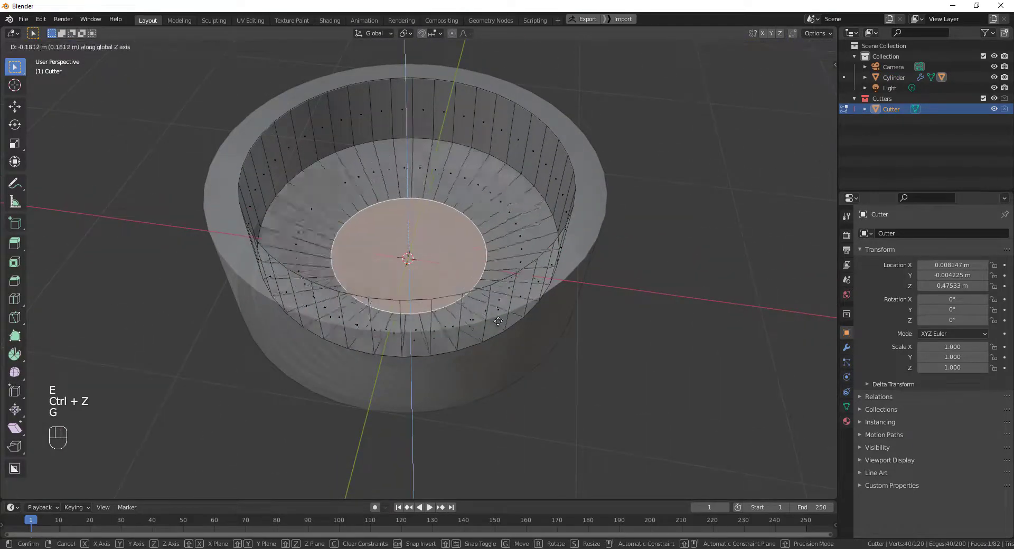
click(509, 349)
Extrude the cutter's inner face about 0.2 m down, then inset and extrude it again for a smaller center hole
key(e)
click(528, 364)
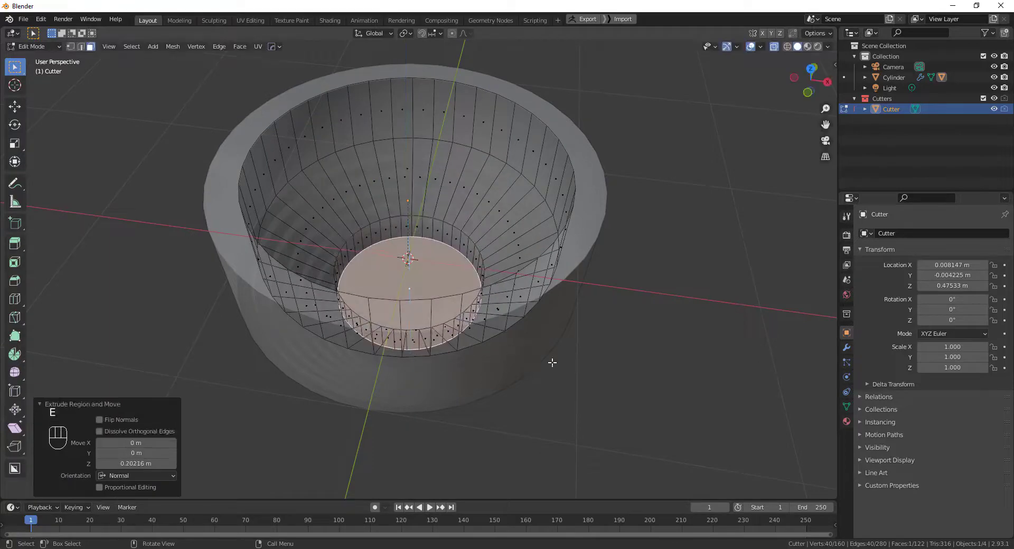
key(i)
click(539, 375)
key(e)
click(495, 302)
Move the ring of faces around the center hole down along Z and leave mesh editing
scroll(475, 280, up, 6)
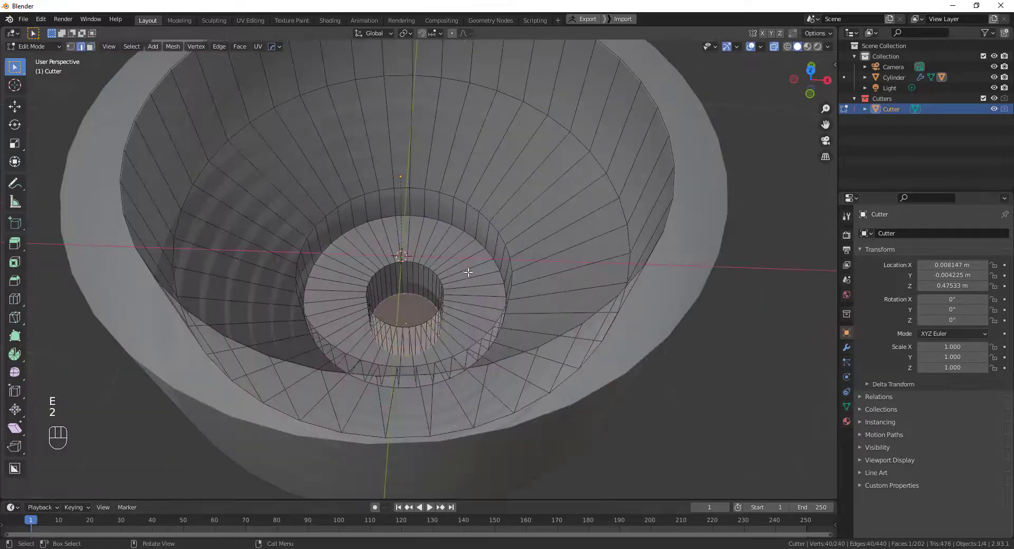
key(2)
key(3)
key(g)
click(471, 269)
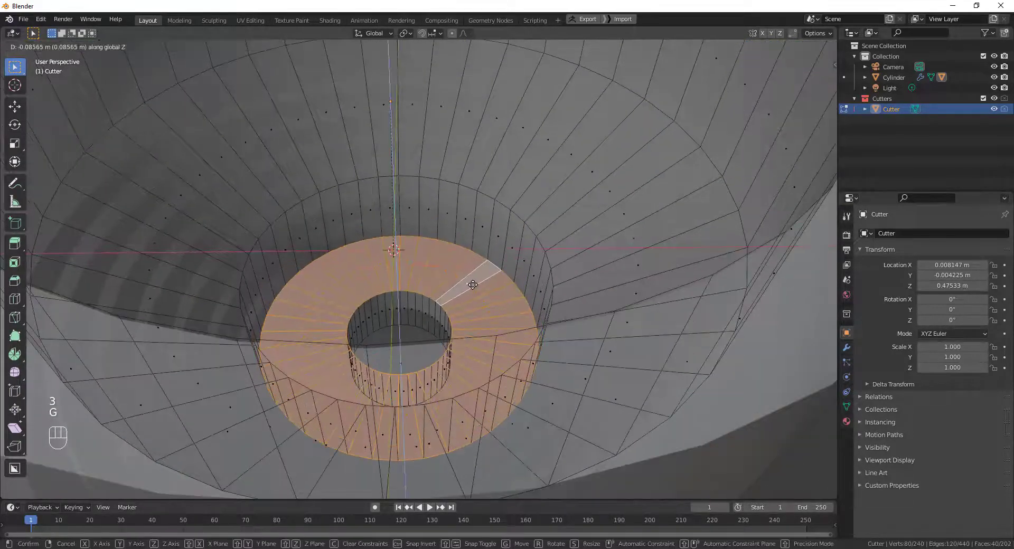
scroll(464, 211, down, 6)
key(alt+z)
key(Tab)
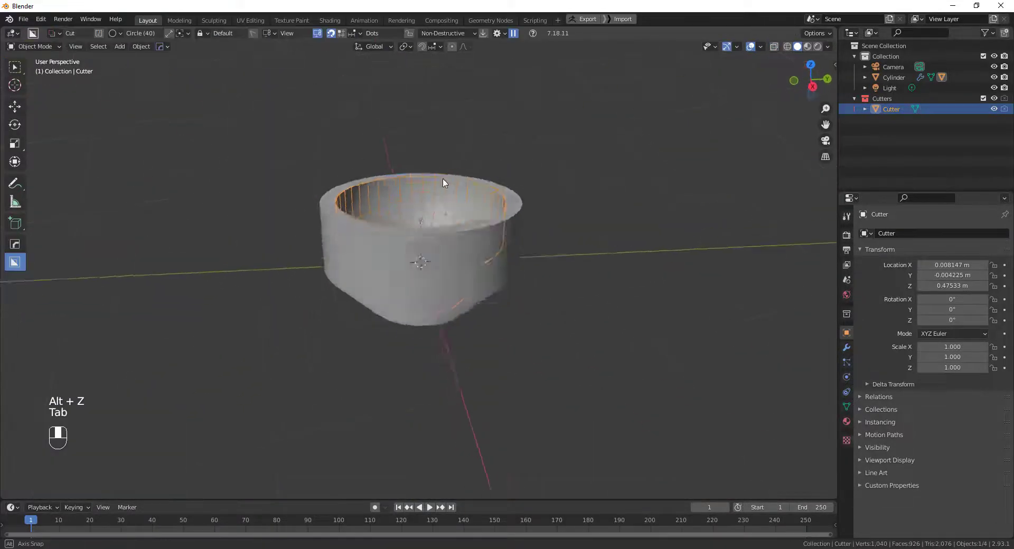
Cut a flat face into the cylinder's +Y side with a BoxCutter box drawn in the right view
key(KP_3)
click(502, 254)
scroll(427, 251, up, 3)
shift+middle_drag(502, 256, 437, 262)
key(d)
key(d)
key(d)
click(344, 312)
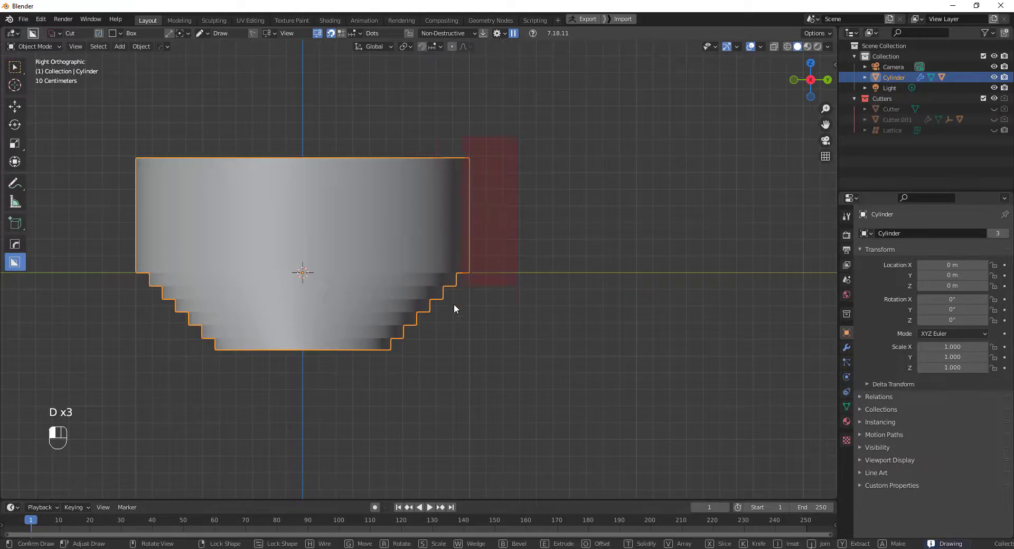
drag(433, 323, 433, 323)
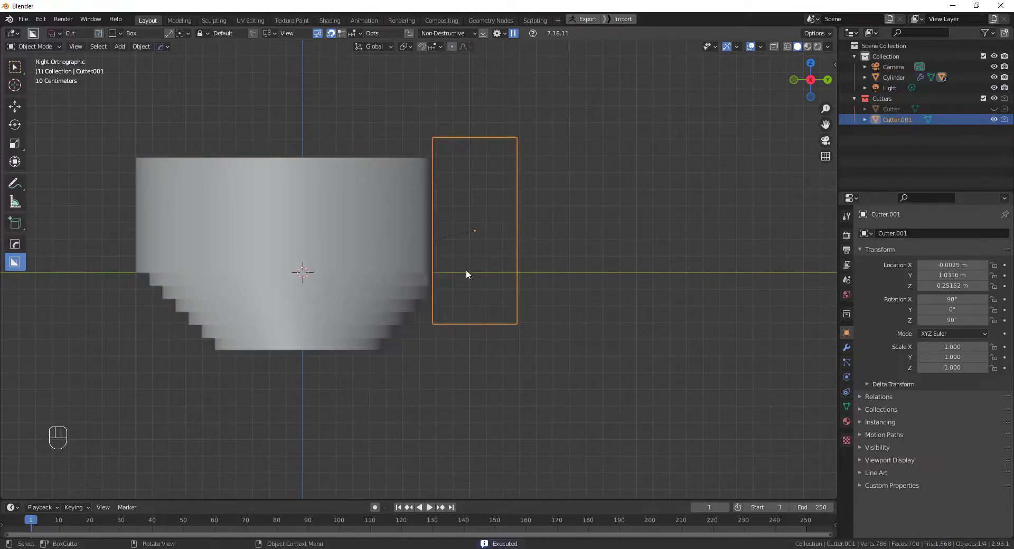
Mirror the flat side cut to the opposite side of the cylinder
middle_drag(466, 270, 379, 266)
key(alt+x)
key(ctrl+d)
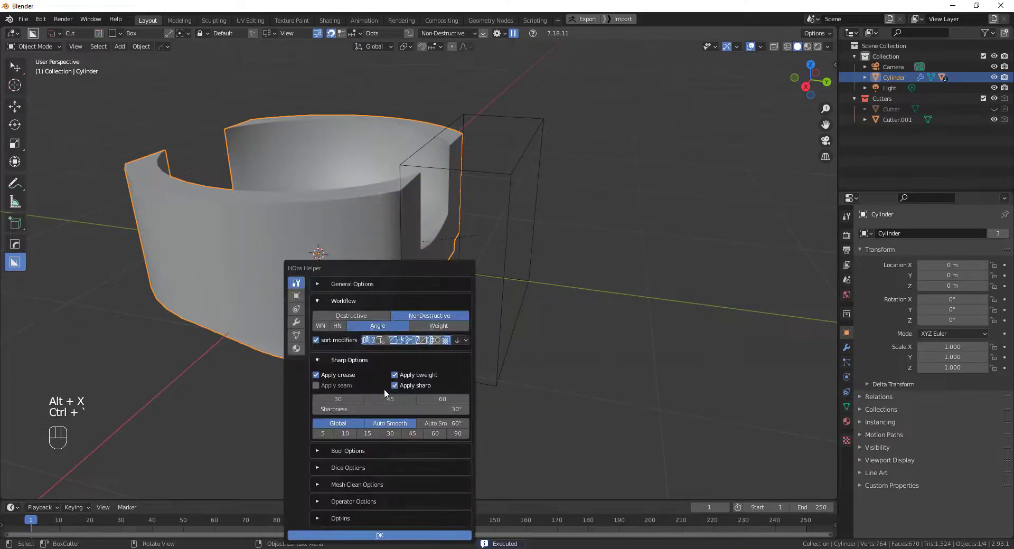
click(602, 316)
middle_drag(602, 316, 570, 290)
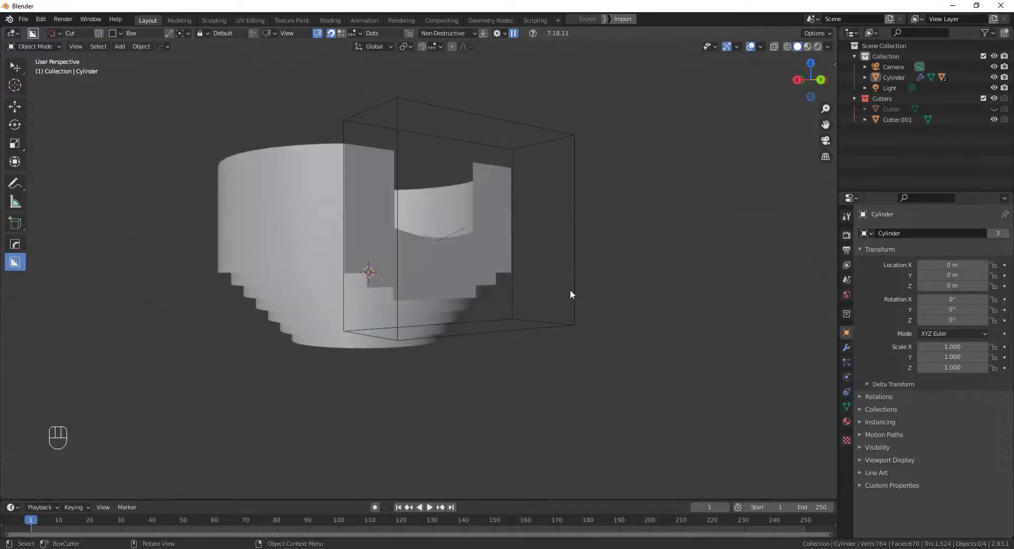
Hide the box cutter and cut a circular opening through the upper walls from the front, centered above the cylinder
click(562, 277)
key(h)
key(KP_1)
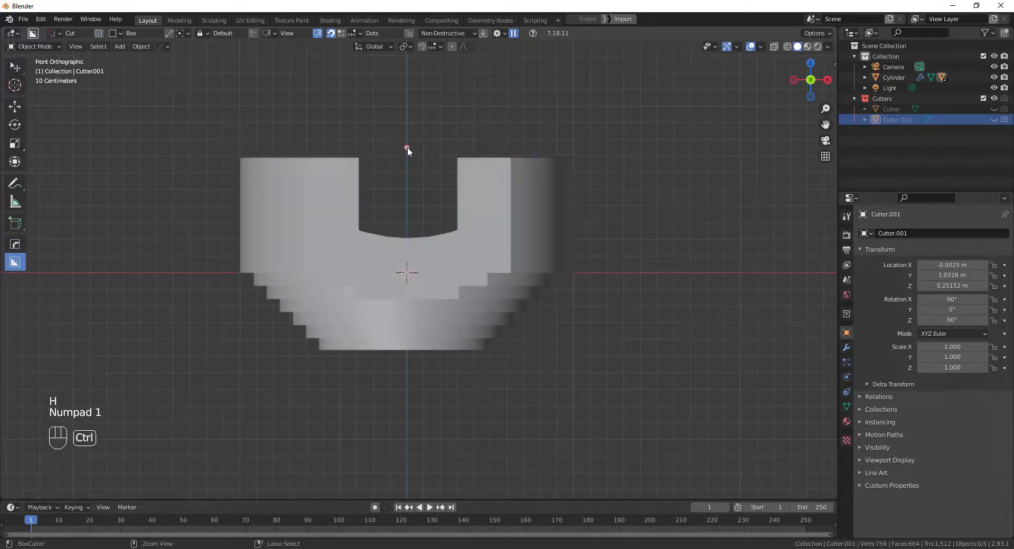
click(340, 208)
key(d)
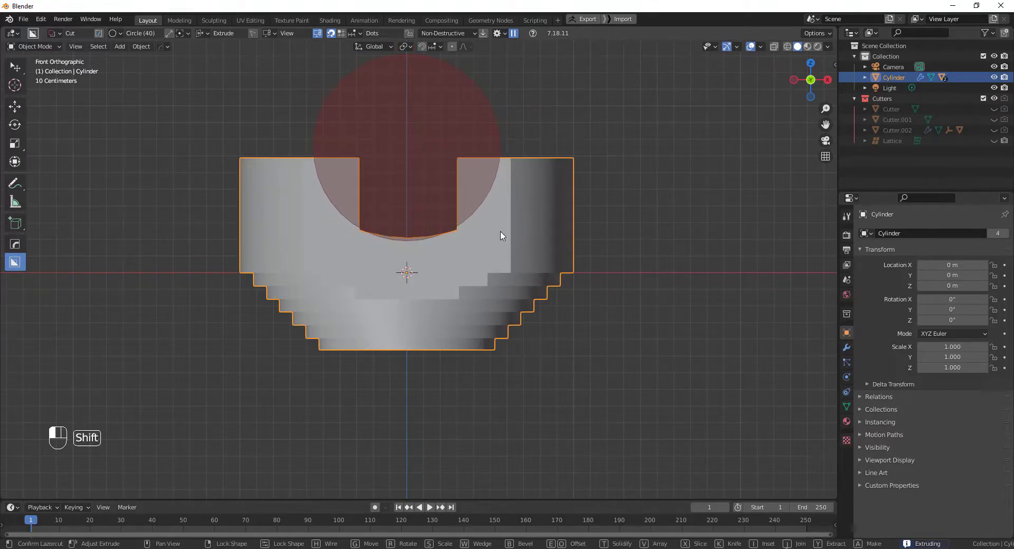
click(501, 236)
Reposition the circular cutter to adjust the opening in the cylinder's walls
middle_drag(501, 236, 528, 317)
key(g)
click(464, 231)
key(g)
click(469, 220)
Cycle through the cylinder's booleans and bring up the round pocket cutter
click(528, 317)
key(q)
click(482, 323)
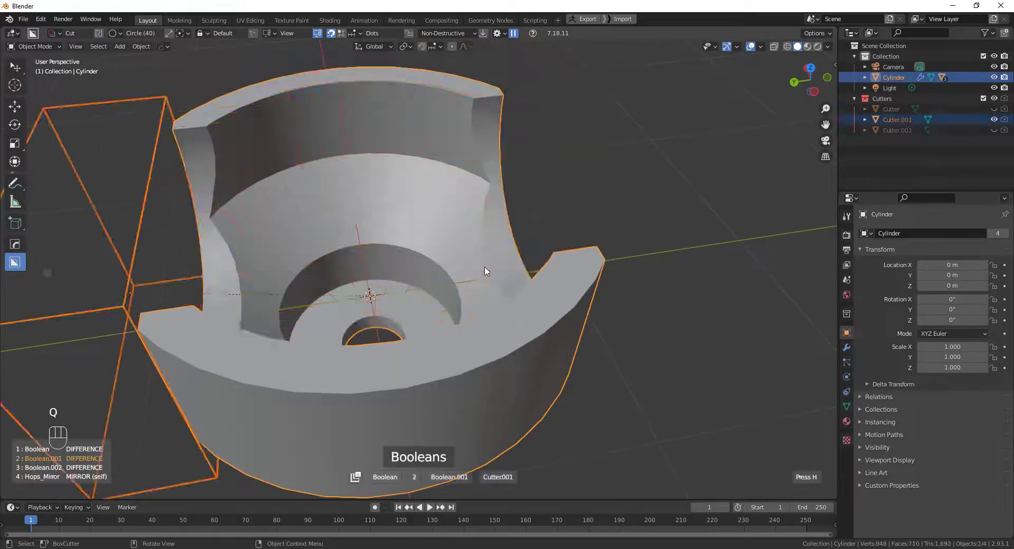
scroll(495, 275, up, 1)
click(538, 245)
Scale the ring of side faces around the pocket cutter's lower recess
middle_drag(538, 246, 389, 264)
key(Tab)
scroll(502, 271, up, 2)
key(2)
alt+click(353, 270)
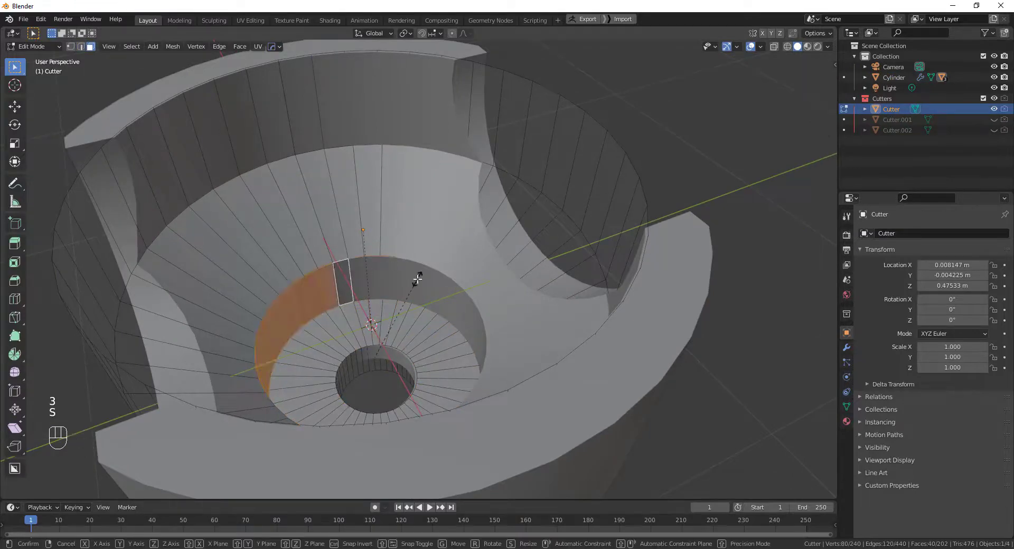
click(425, 260)
Move the edge loop at the lower recess of the pocket cutter, leave mesh editing and hide the cutters
middle_drag(426, 263, 484, 280)
key(2)
alt+click(412, 240)
key(g)
click(429, 253)
scroll(429, 253, down, 5)
key(Tab)
key(shift+2)
Cut a small triangular notch into the flat side below the rim with an Ngon cutter, undoing the first attempt
key(KP_3)
shift+click(484, 280)
scroll(471, 235, up, 2)
key(Tab)
shift+scroll(471, 241, up, 3)
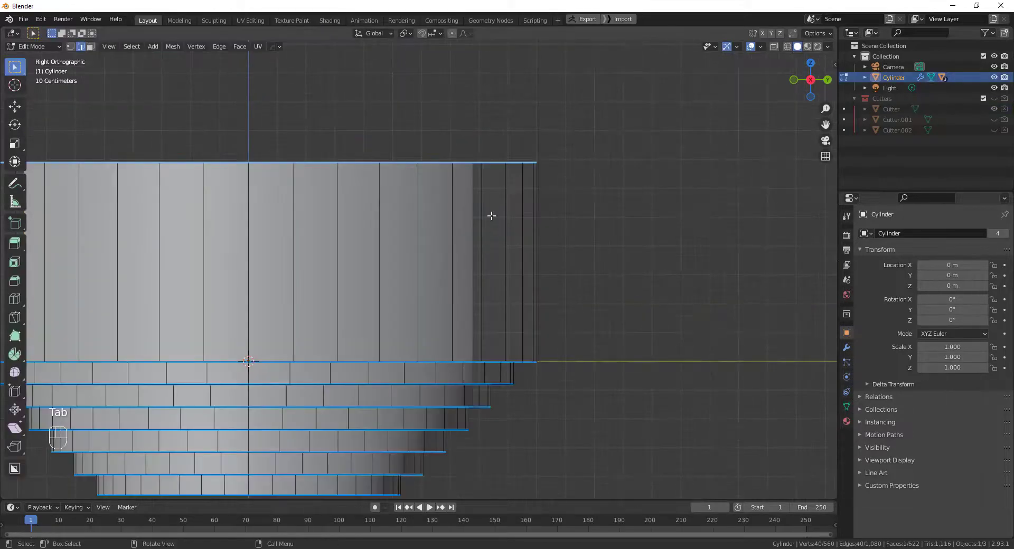
key(Tab)
scroll(416, 218, up, 2)
key(d)
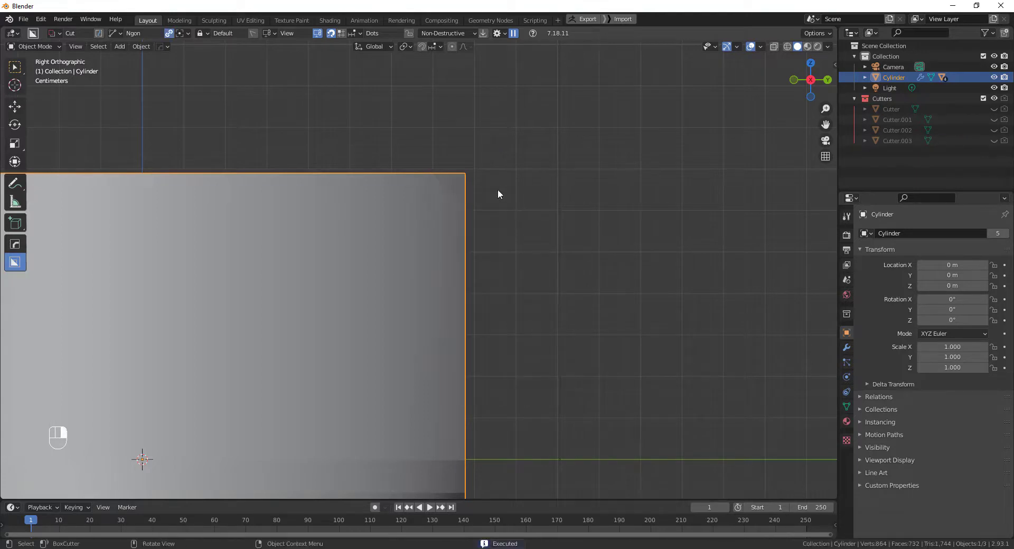
key(ctrl+z)
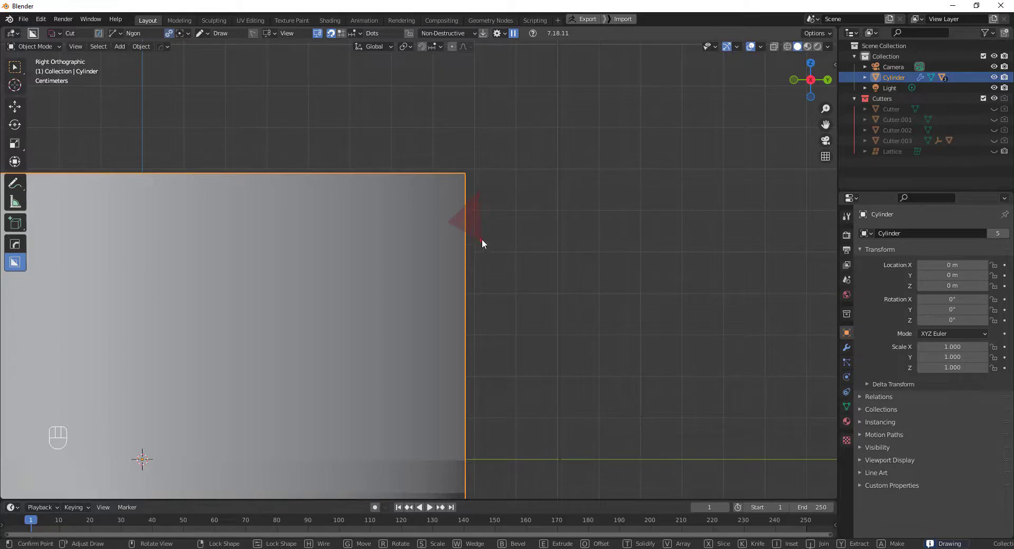
shift+click(482, 238)
Scale the triangular notch cutter to 1.188 along X so it spans the whole flat side
middle_drag(481, 238, 406, 264)
key(s)
key(x)
click(536, 264)
middle_drag(536, 265, 569, 265)
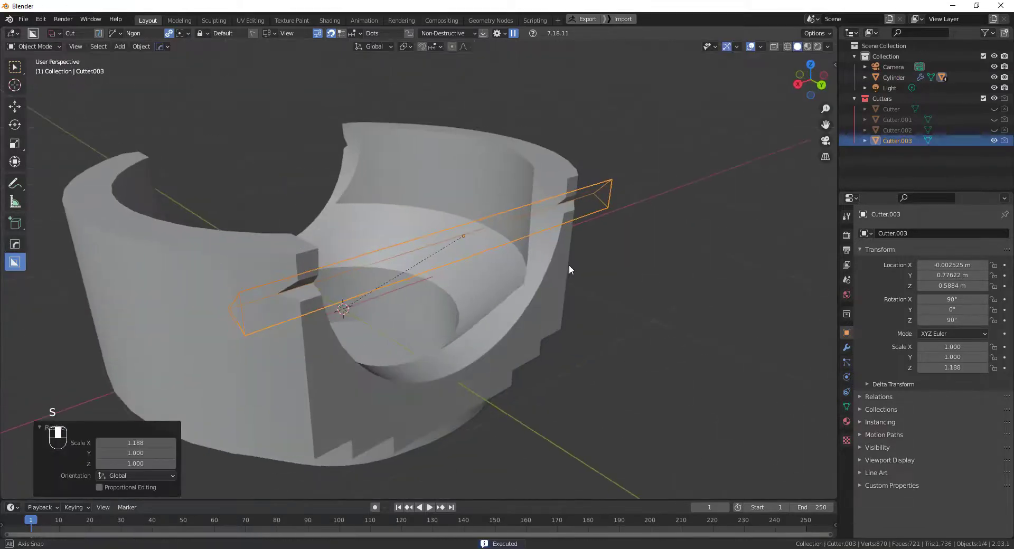
Array the triangular cutter along its Y axis to 11 copies down the flat side
key(KP_3)
scroll(524, 262, up, 3)
key(q)
click(488, 247)
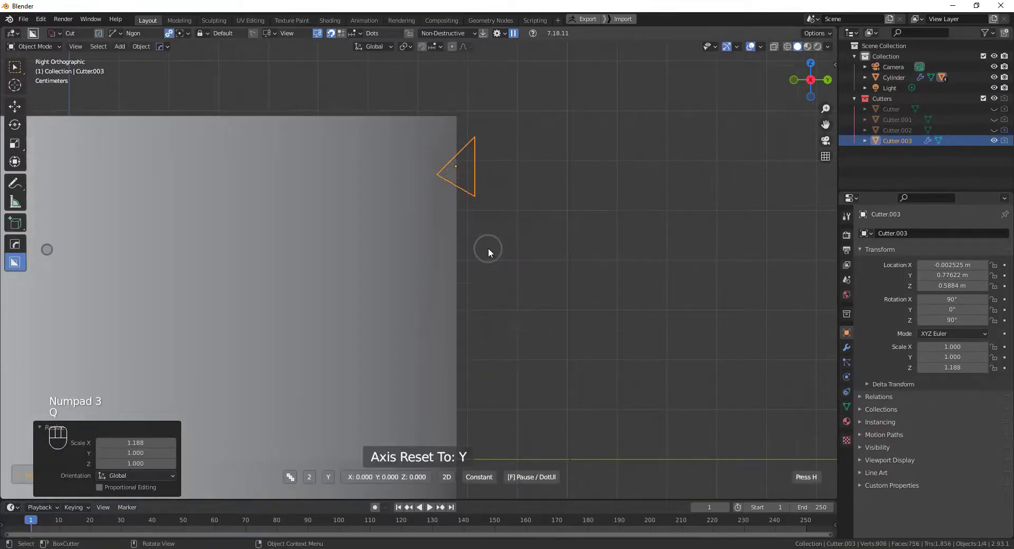
scroll(468, 252, up, 9)
click(468, 253)
scroll(468, 253, down, 3)
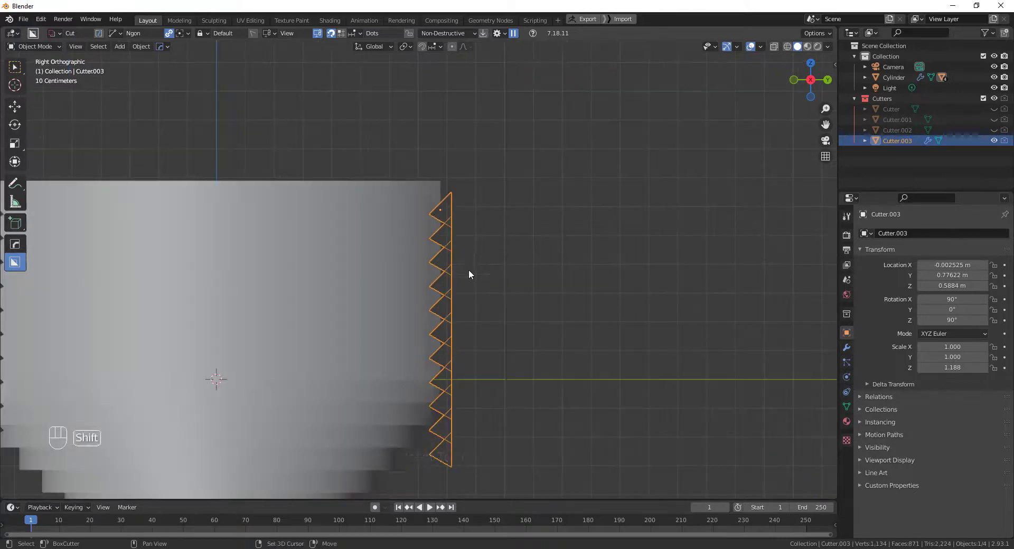
Hide the cutters and make another Ngon cut at the cylinder's upper edge, above the row of notches
middle_drag(469, 274, 508, 300)
key(shift+2)
key(KP_3)
scroll(407, 174, up, 4)
shift+middle_drag(398, 174, 442, 227)
click(442, 227)
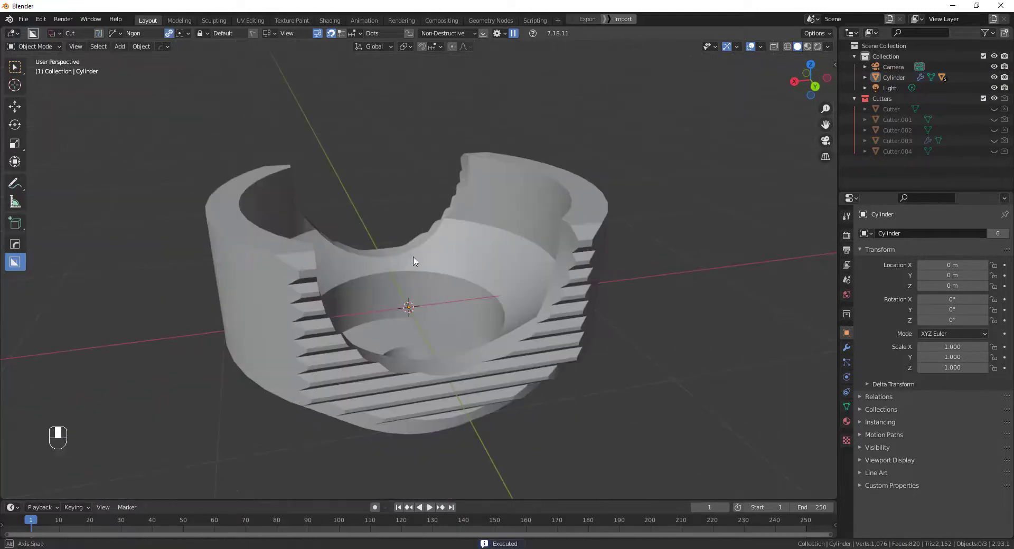
Cycle through the cylinder's booleans and bring up the box cutter of the flat side
shift+middle_drag(414, 257, 436, 197)
scroll(412, 227, down, 1)
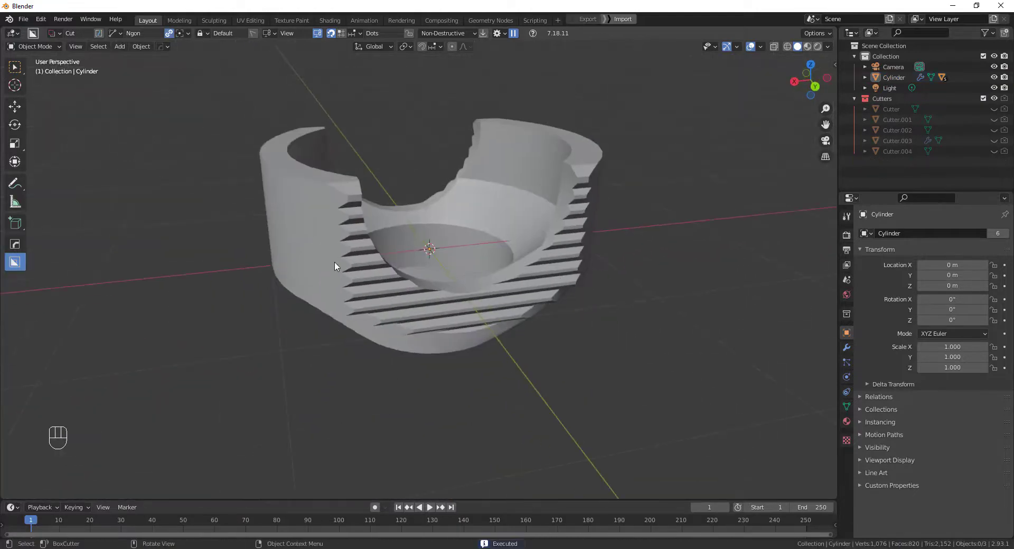
click(334, 263)
key(q)
click(322, 289)
scroll(370, 274, up, 1)
click(370, 274)
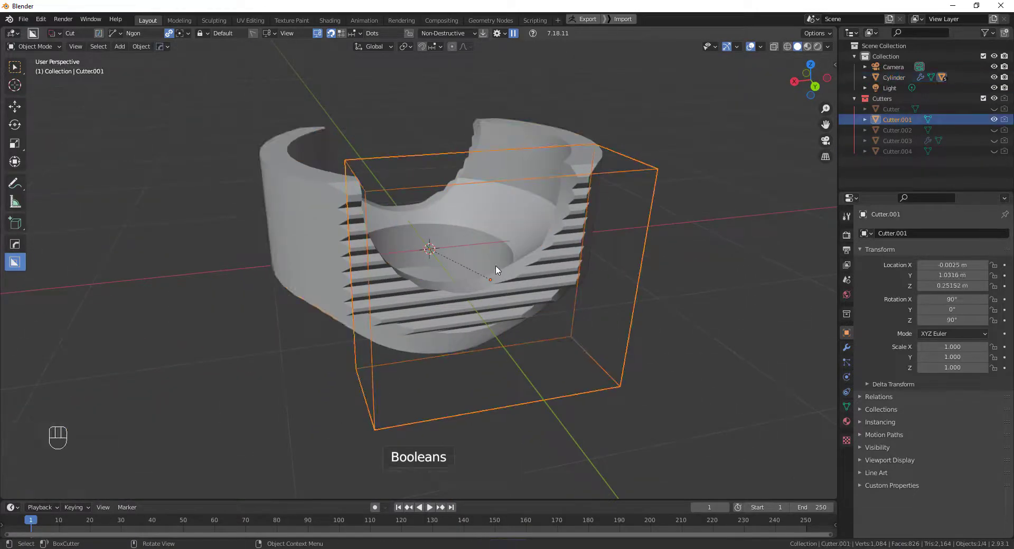
Scale the box cutter of the flat side to 1.794 along its Z axis
middle_drag(496, 272, 523, 285)
key(s)
middle_click(534, 284)
click(567, 283)
middle_drag(460, 272, 468, 292)
key(Tab)
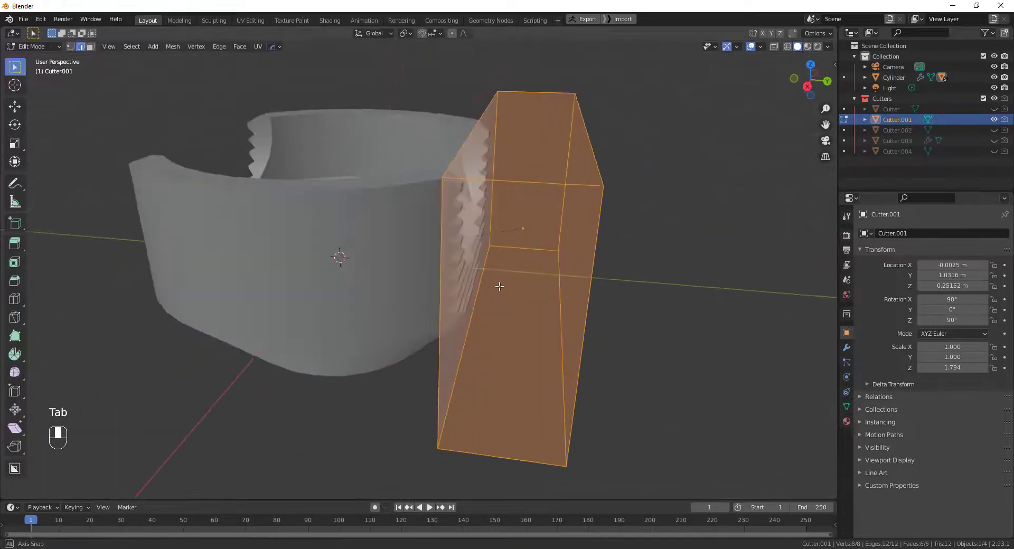
key(Tab)
Hide the cutters, select the stepped cylinder and remove all of its modifiers
key(shift+2)
click(328, 253)
key(KP_3)
scroll(328, 258, down, 2)
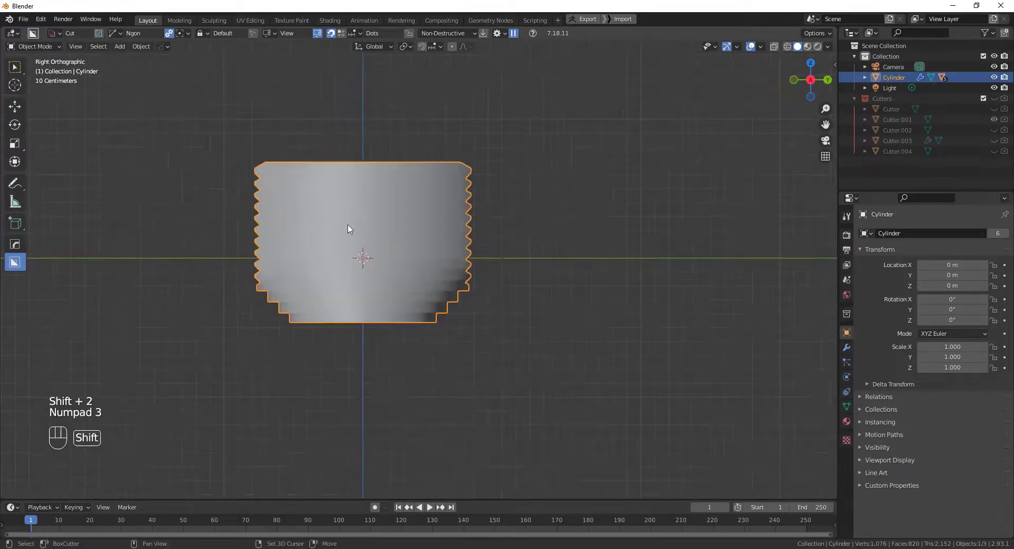
middle_drag(350, 226, 550, 290)
key(KP_3)
shift+middle_drag(455, 280, 472, 298)
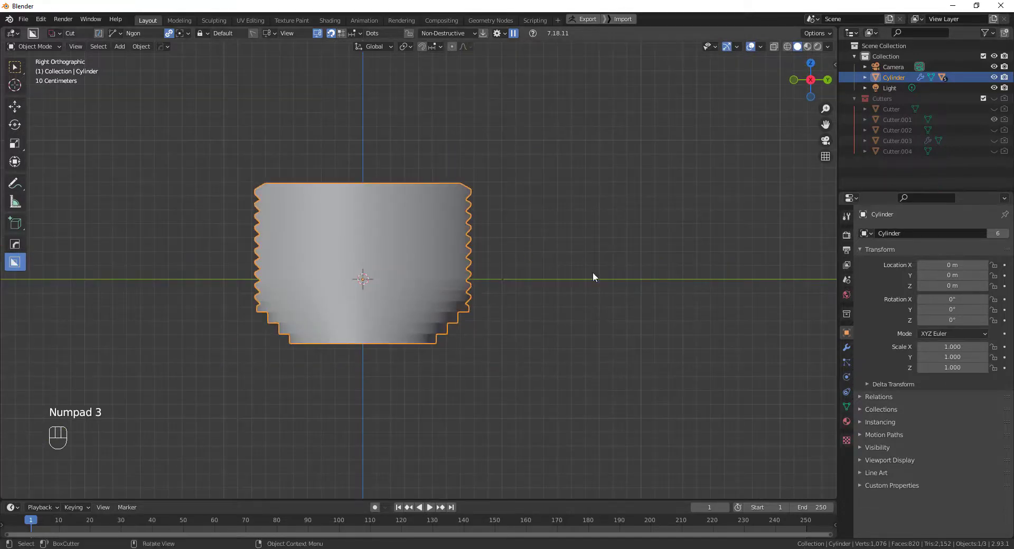
click(846, 349)
click(941, 255)
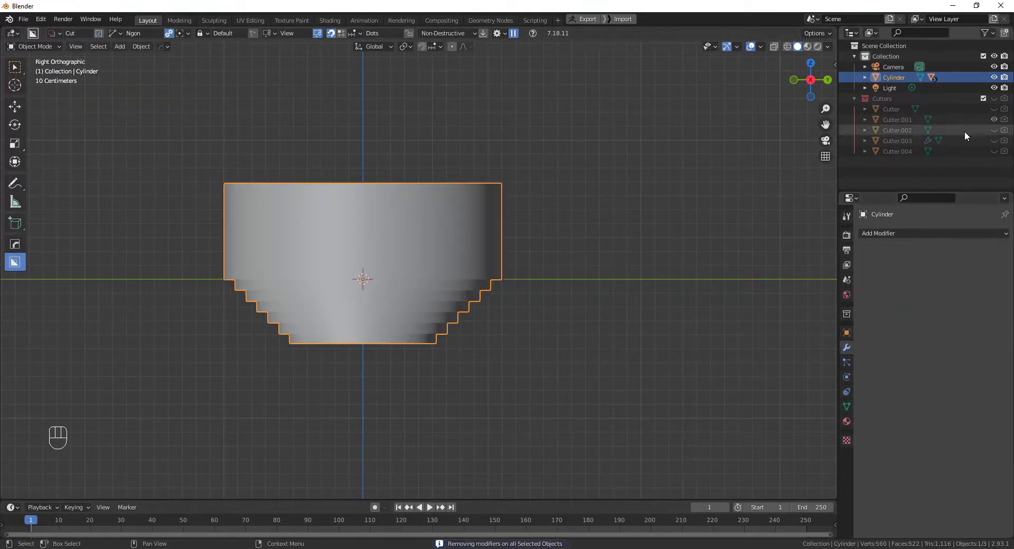
scroll(543, 191, up, 1)
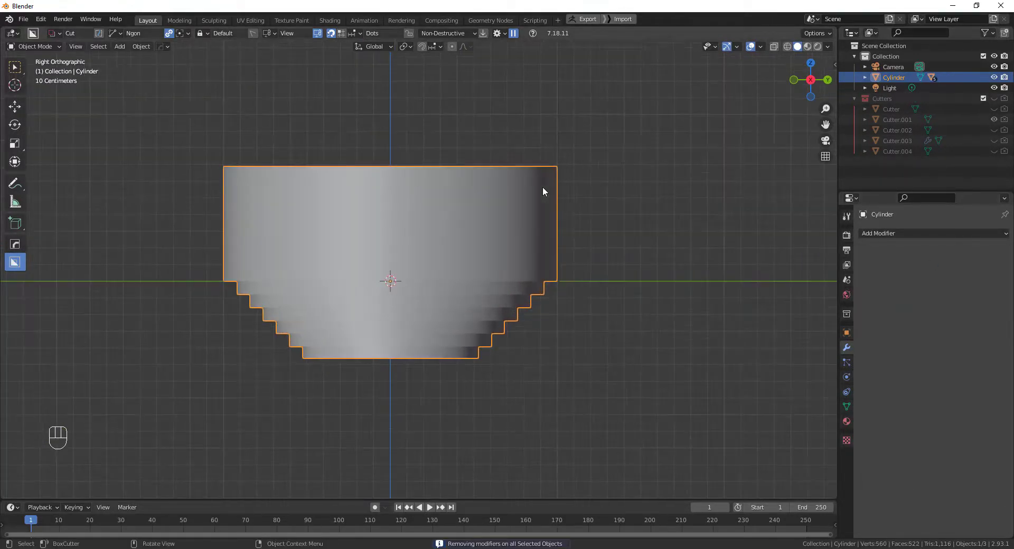
Unhide the cutters and add an edge loop just below the upper rim of the round inner cutter
click(994, 99)
middle_drag(564, 215, 547, 242)
click(496, 262)
middle_drag(478, 250, 515, 189)
key(Tab)
key(alt+z)
scroll(501, 213, up, 2)
scroll(515, 189, up, 2)
key(ctrl+r)
click(500, 159)
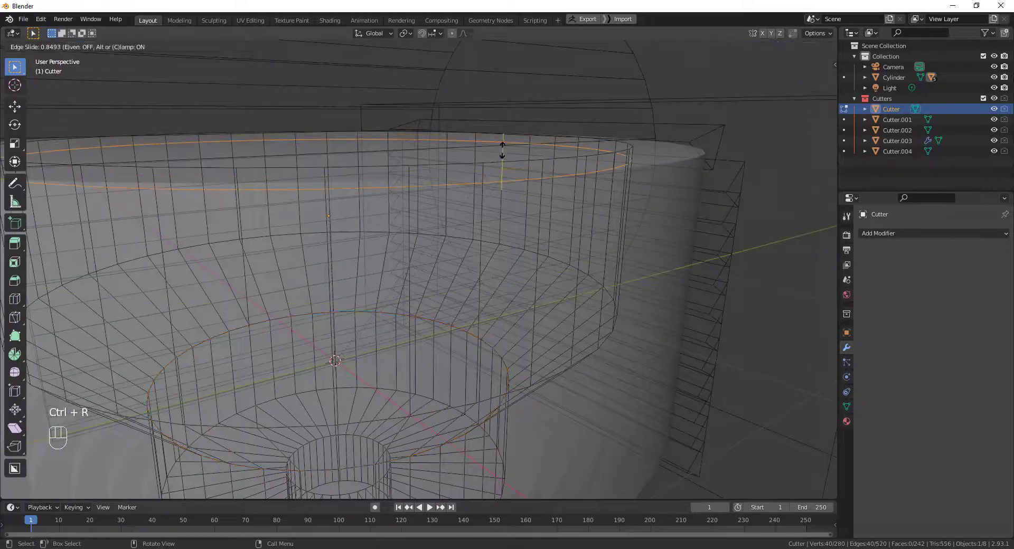
click(502, 149)
Scale the inner cutter's top face to about 1.03 so its rim flares outward
scroll(362, 158, down, 4)
key(3)
key(alt+z)
click(362, 175)
key(s)
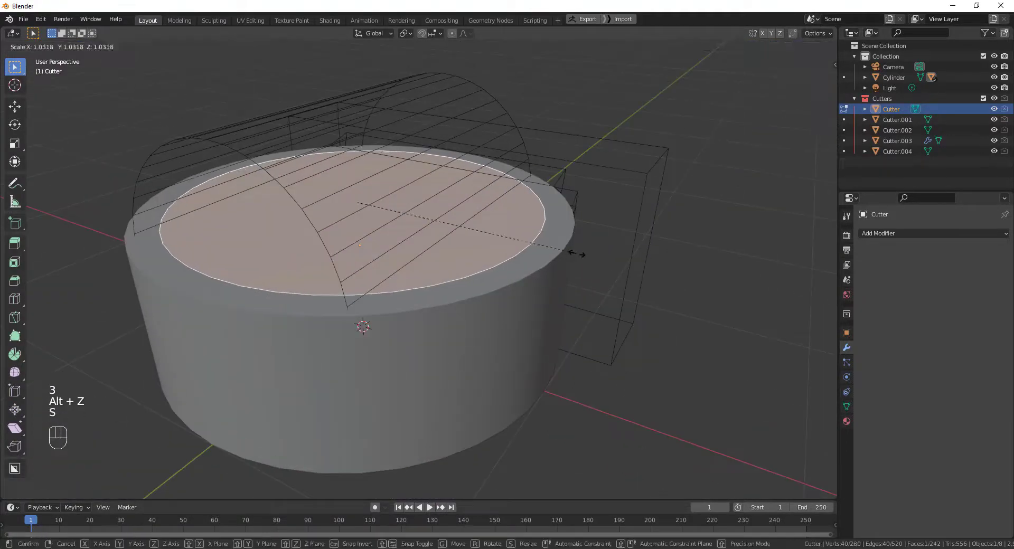
click(577, 253)
key(alt+z)
key(Tab)
Mirror the box cutter across the cylinder to the opposite side
middle_drag(625, 274, 575, 220)
click(571, 216)
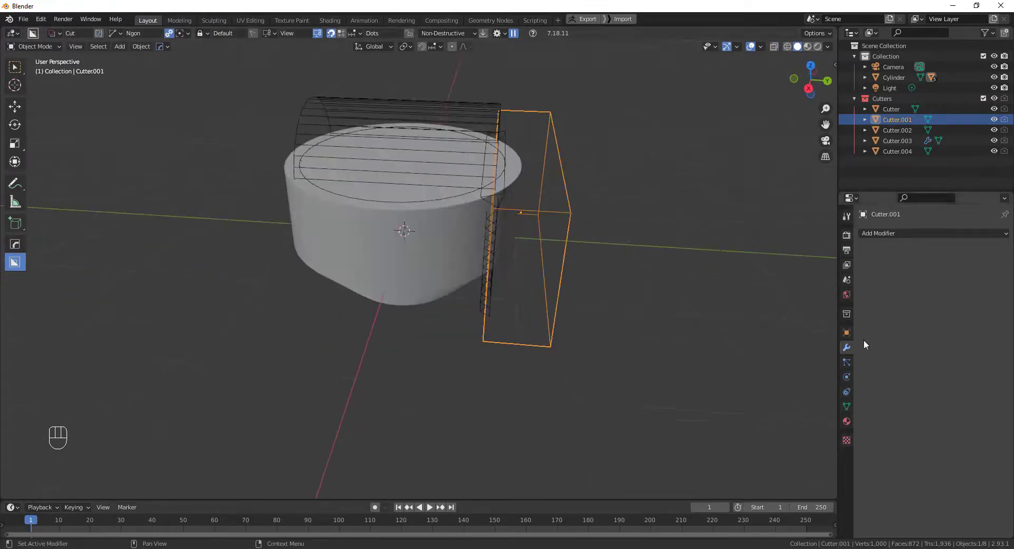
key(alt+x)
click(616, 219)
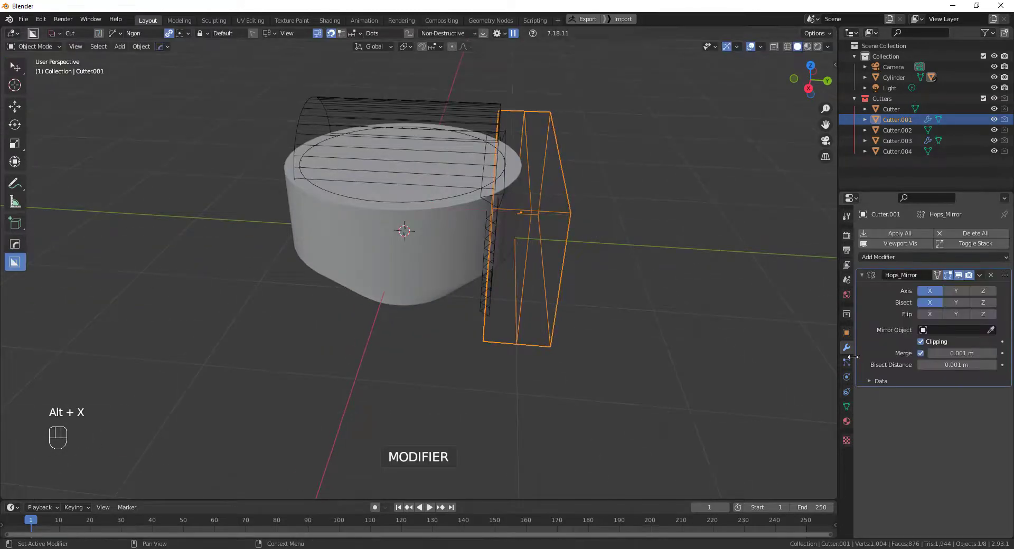
Mirror the arrayed triangular notch cutter on X and Y with the cylinder as mirror object
click(498, 244)
middle_drag(484, 245, 524, 254)
key(alt+x)
click(580, 174)
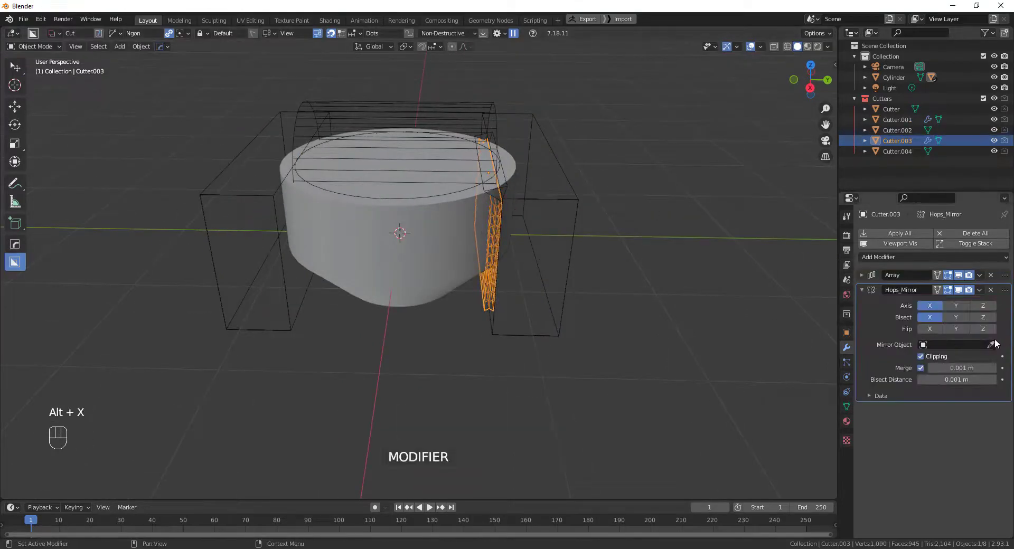
middle_drag(536, 312, 502, 246)
click(584, 344)
scroll(584, 344, down, 2)
scroll(512, 321, up, 2)
Duplicate the tall upper ring of side faces on the cylinder and separate it into its own object
click(501, 245)
key(KP_3)
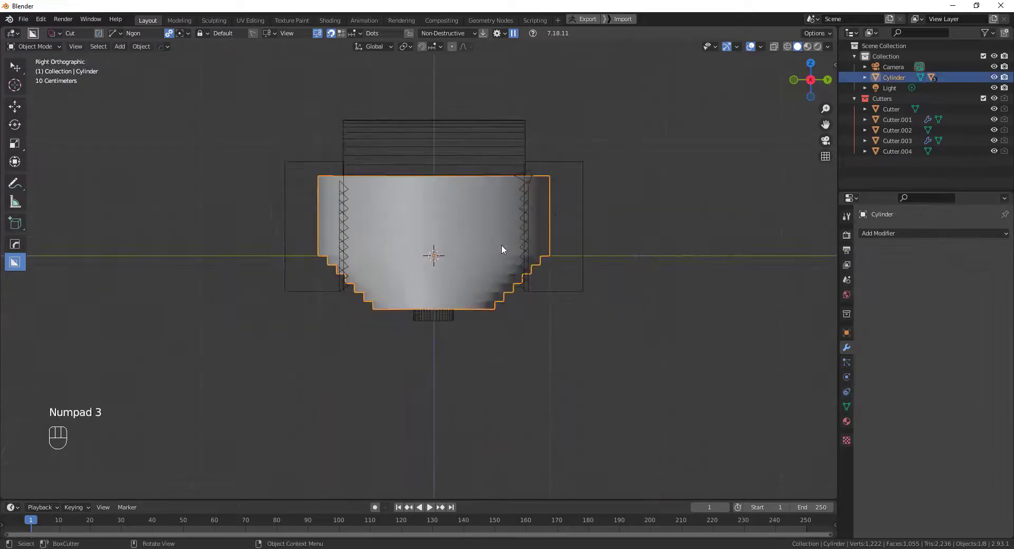
scroll(442, 278, up, 1)
key(Tab)
alt+shift+click(429, 263)
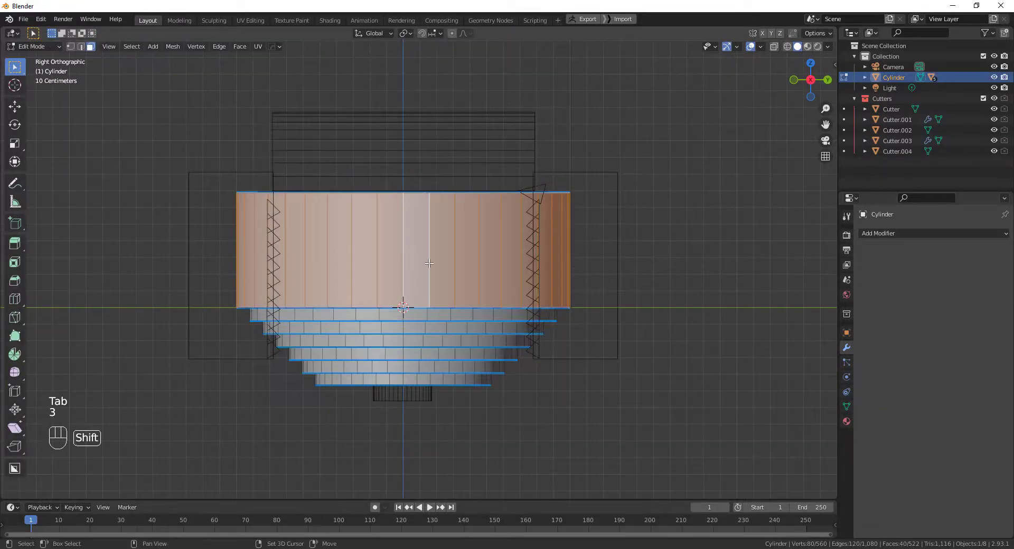
key(shift+d)
right_click(429, 264)
key(p)
click(430, 266)
key(Tab)
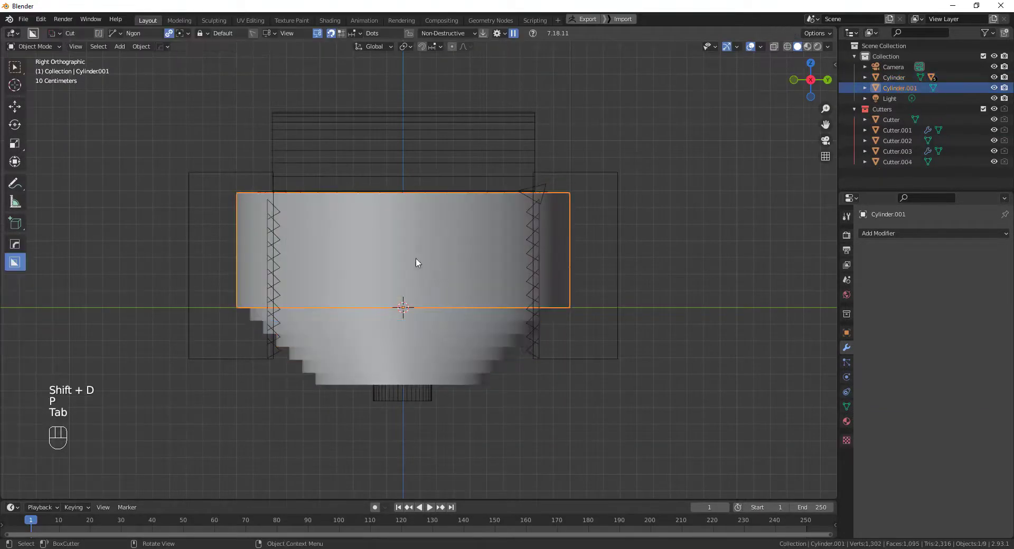
Divide the separated band into a diamond pattern using three horizontal loop cuts, Poke Faces and Tris to Quads
key(Tab)
right_click(416, 258)
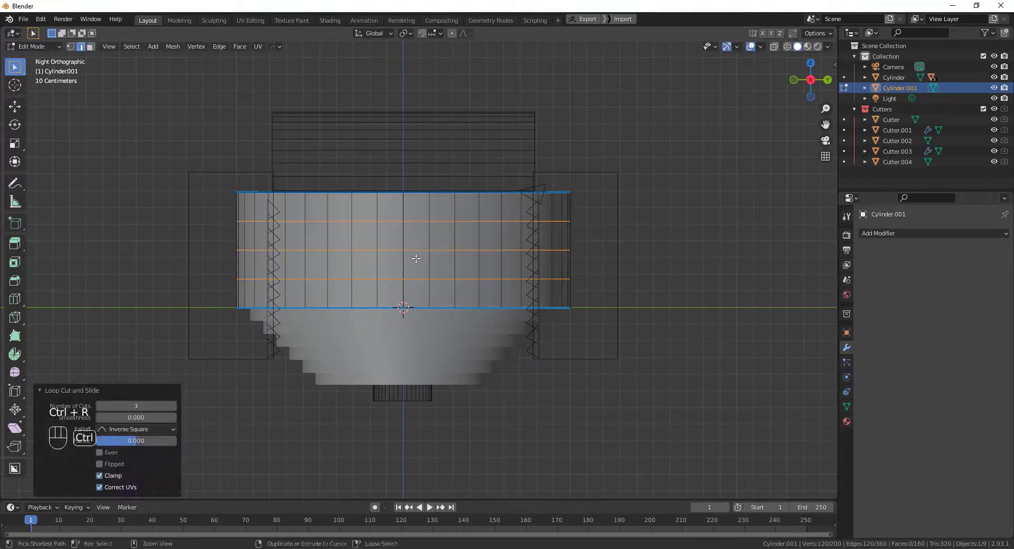
key(ctrl+KP_Add)
click(239, 47)
click(275, 106)
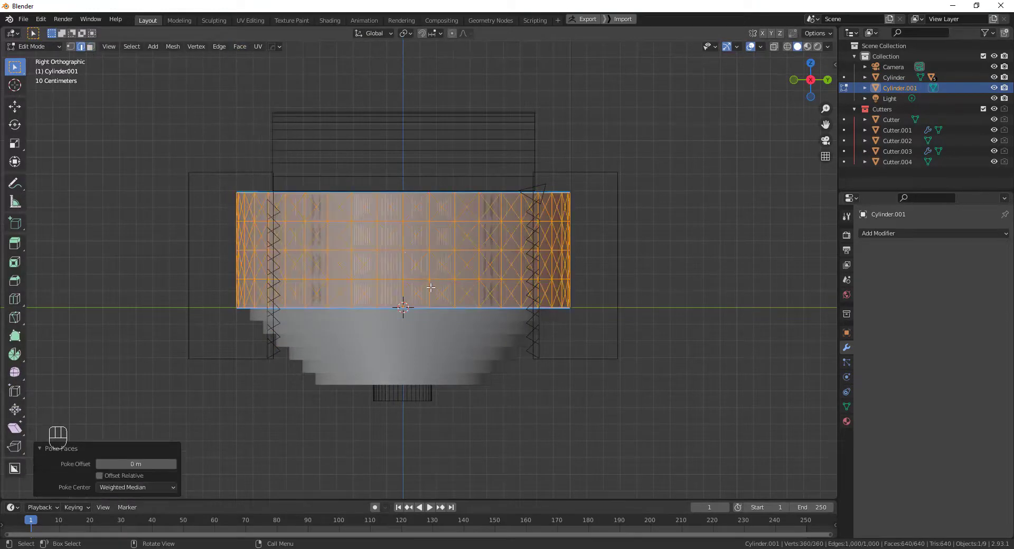
key(alt+j)
scroll(429, 276, up, 1)
key(alt+e)
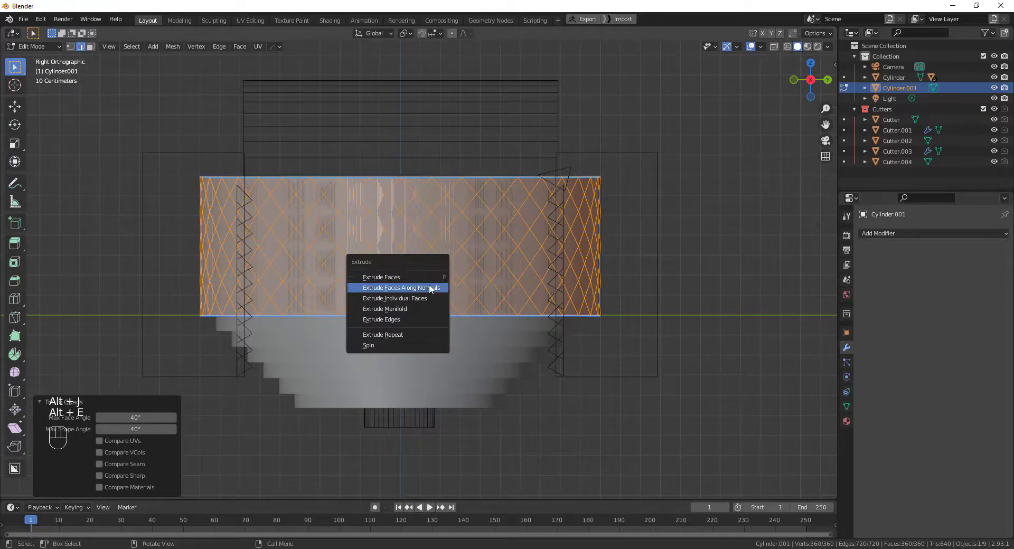
click(429, 288)
right_click(425, 281)
key(ctrl+z)
Extrude the diamond faces individually by 0.0211 m and scale them to 0.345 about their individual origins
key(alt+e)
click(428, 288)
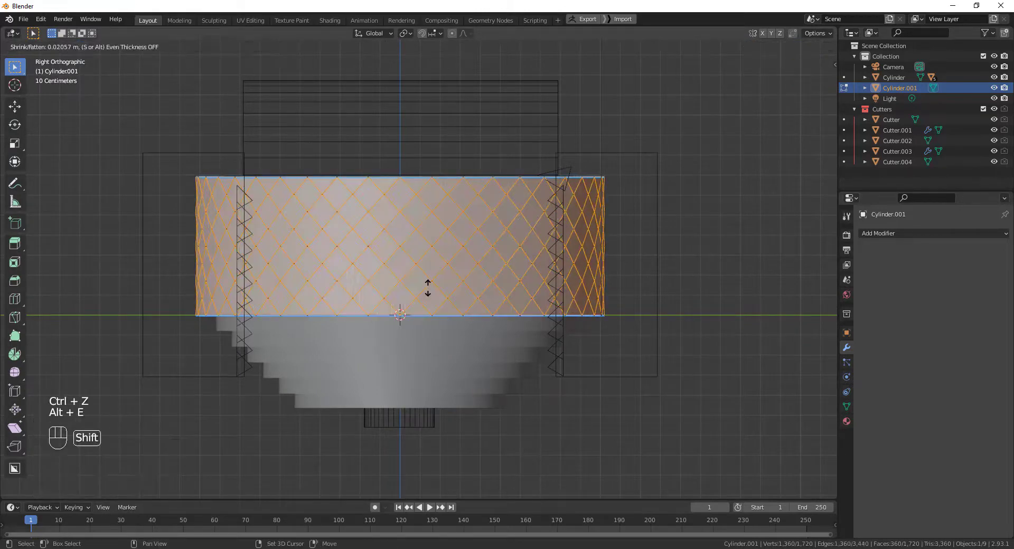
click(428, 288)
key(s)
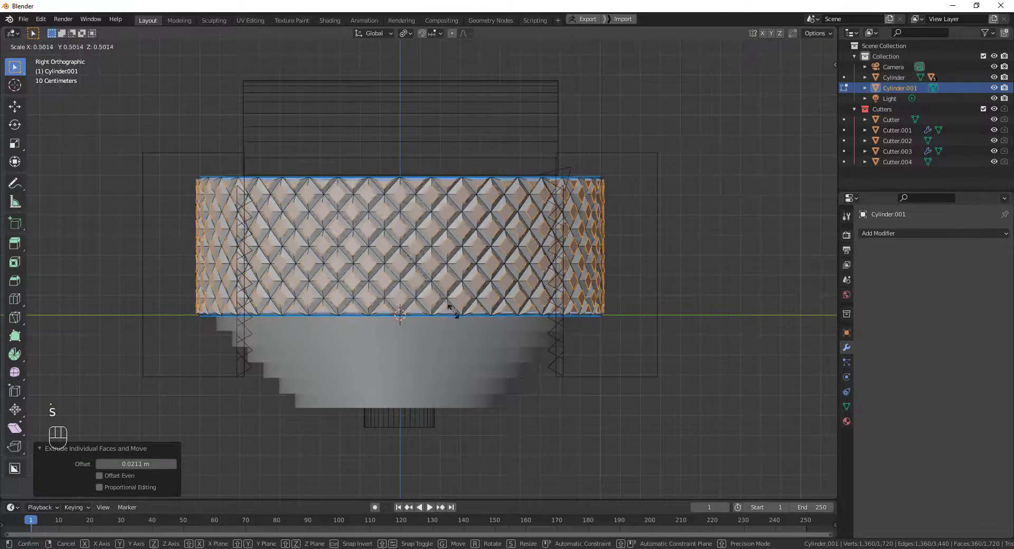
click(442, 287)
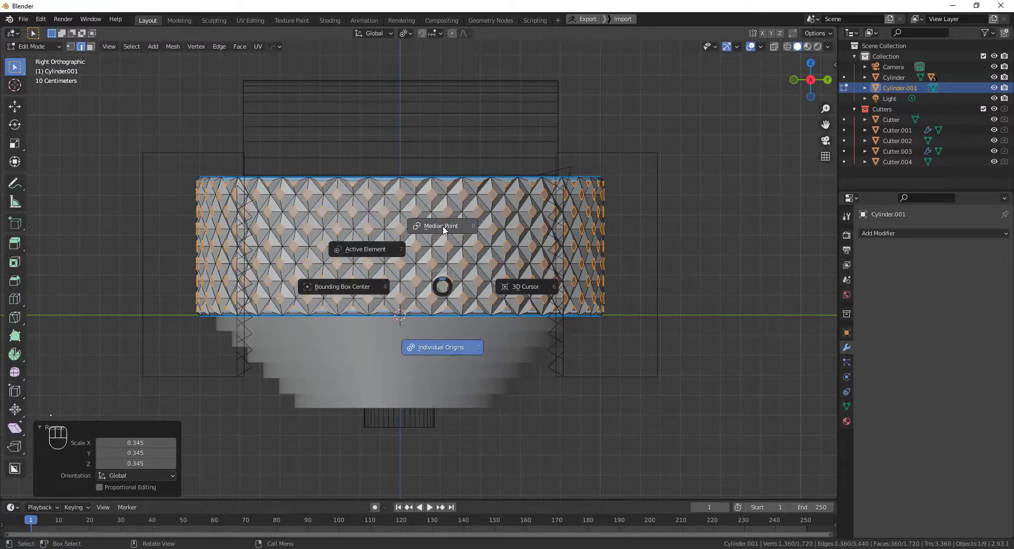
middle_drag(442, 231, 474, 259)
key(Tab)
Isolate the diamond-patterned band and fill its open upper and lower rims with faces
click(439, 252)
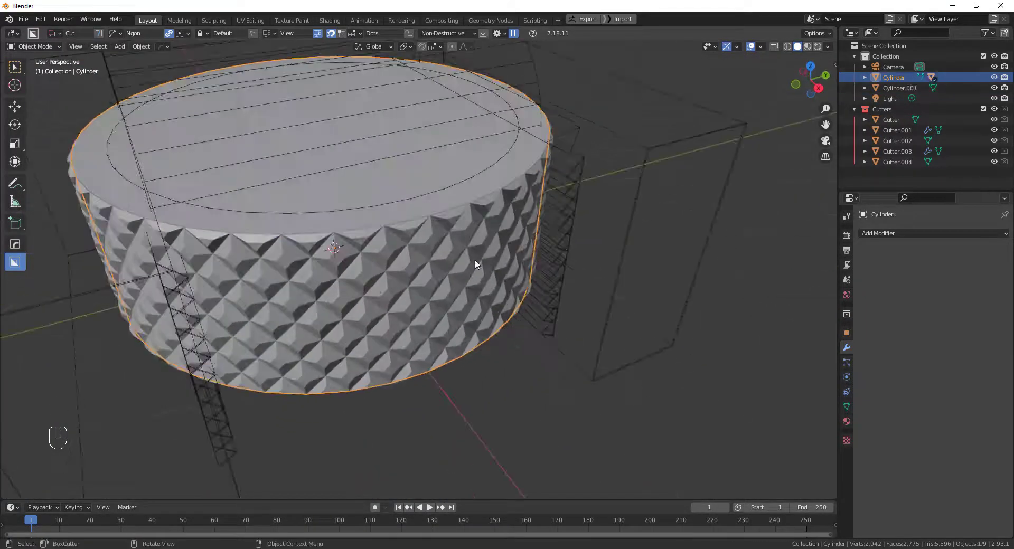
key(slash)
key(slash)
click(474, 267)
key(slash)
key(Tab)
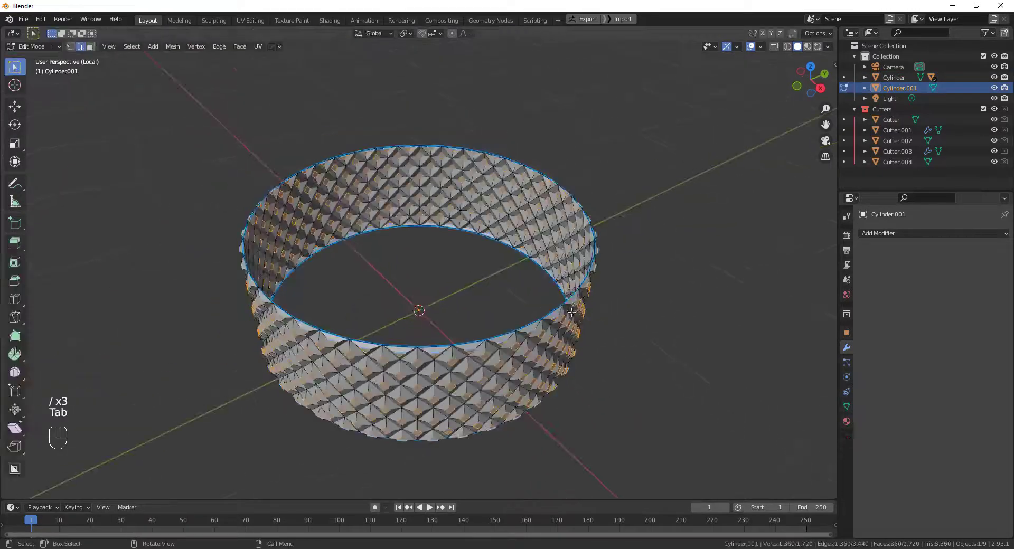
key(2)
key(f)
middle_drag(557, 315, 459, 288)
key(f)
key(KP_3)
key(slash)
key(Tab)
Join the patterned band with the stepped cylinder and export the combined mesh to ZBrush
shift+click(454, 358)
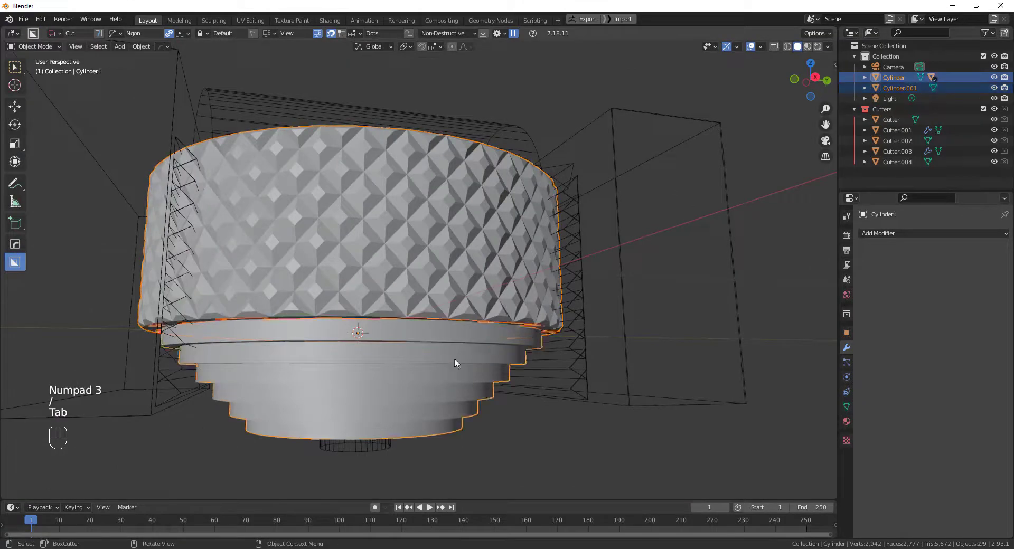
middle_drag(454, 358, 526, 427)
key(ctrl+j)
key(alt+a)
click(465, 285)
click(588, 19)
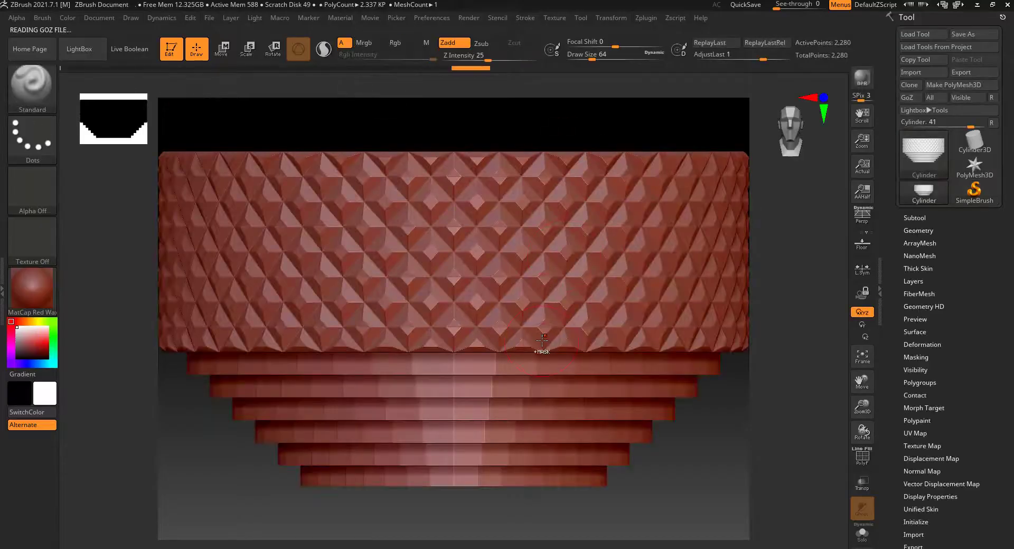
alt+right_drag(542, 341, 450, 267)
Switch back to Blender and select all the small diamond tip faces on the band with Select Similar
key(alt+Tab)
click(432, 278)
key(Tab)
key(Tab)
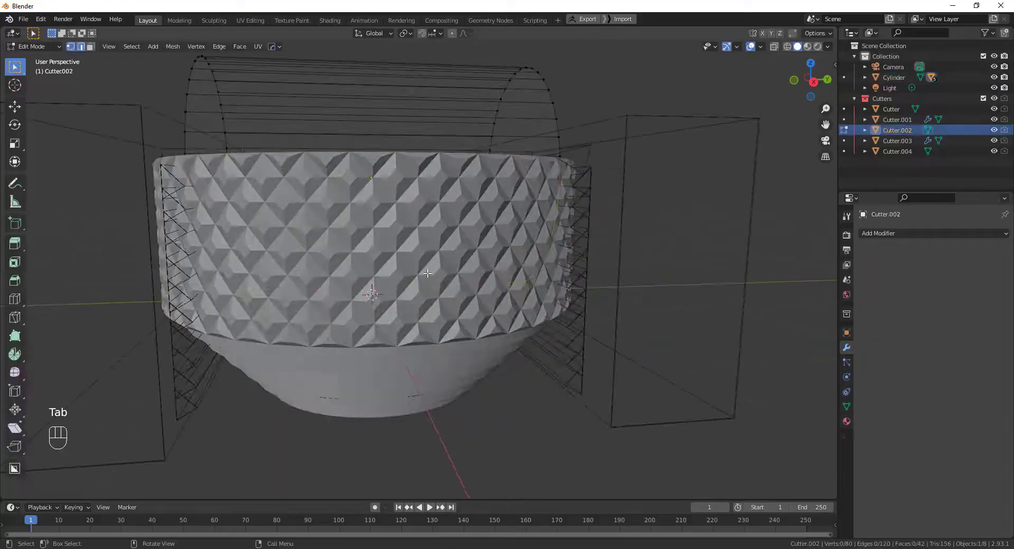
click(431, 272)
key(Tab)
scroll(427, 254, up, 1)
key(3)
click(426, 251)
scroll(427, 251, up, 1)
key(shift+g)
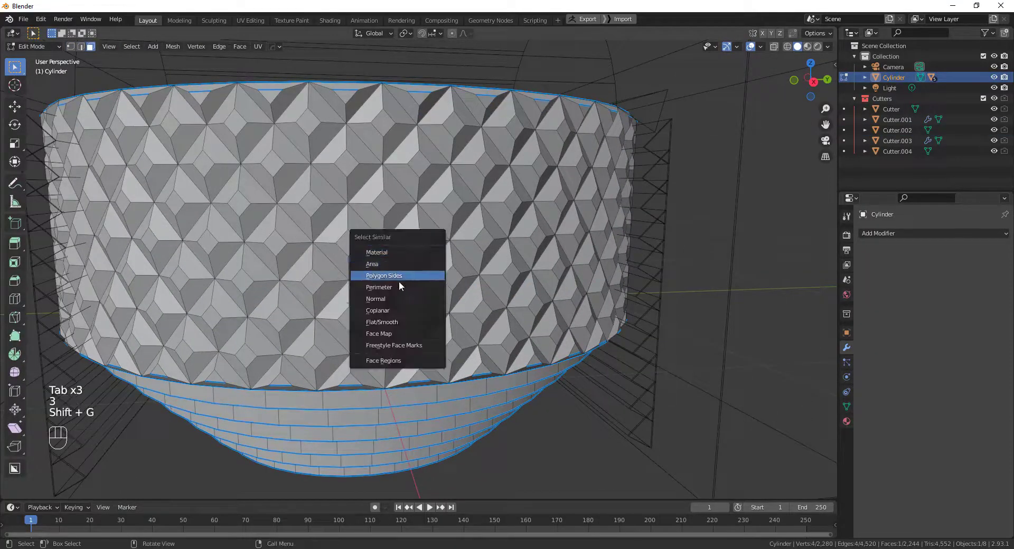
click(398, 284)
scroll(399, 284, down, 1)
Flatten the selected diamond tip faces with the Best fit plane and send the mesh to ZBrush again
right_click(413, 237)
mouse_move(418, 223)
click(460, 254)
scroll(469, 256, down, 2)
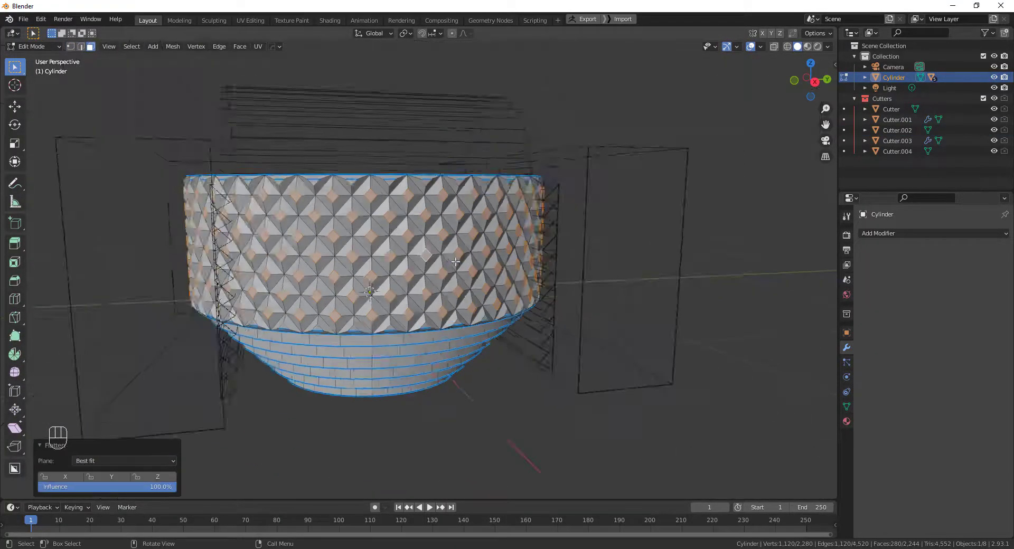
key(Tab)
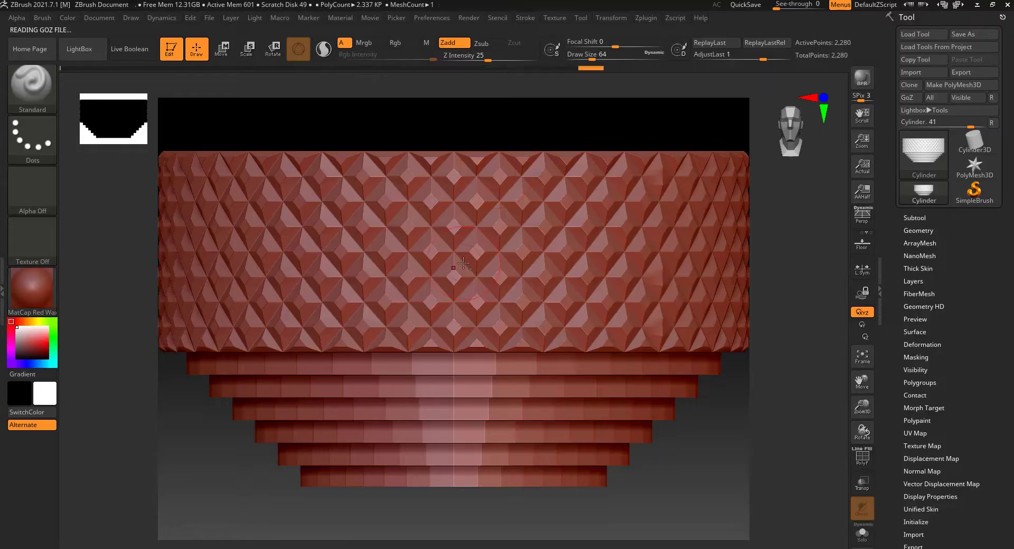
Show the polygon wireframe, set the crease tolerance to 25 and crease the mesh's edges
alt+right_drag(491, 295, 510, 336)
key(shift+f)
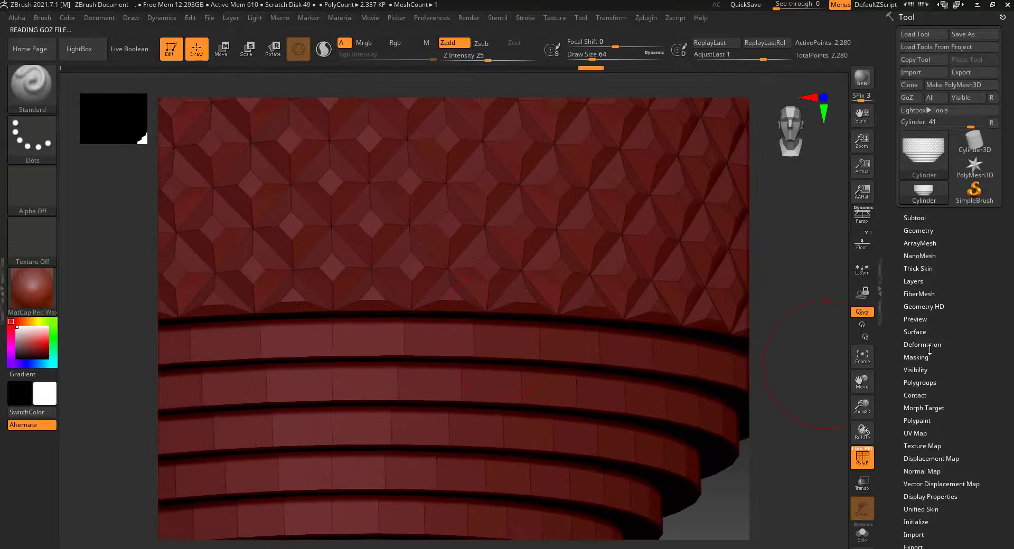
click(919, 231)
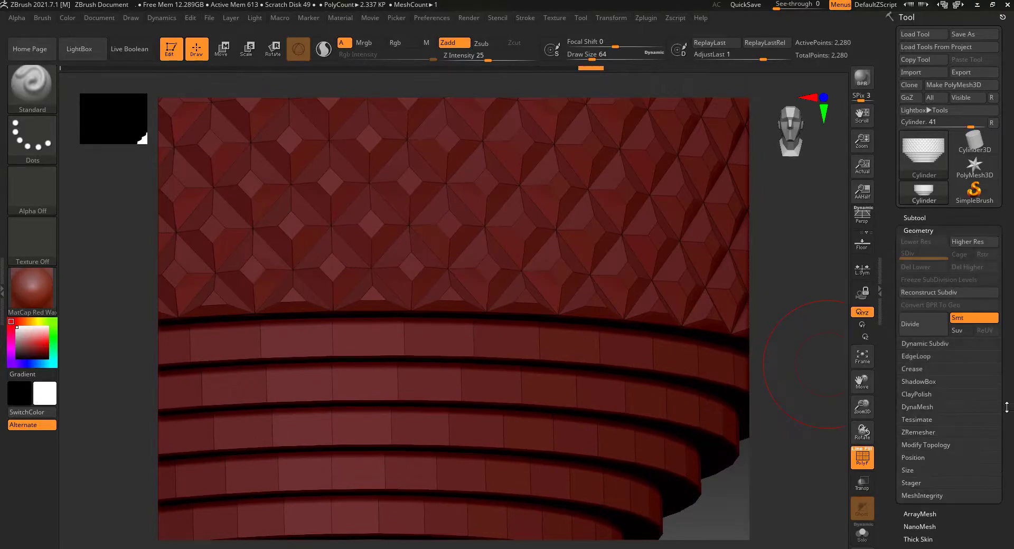
drag(1007, 408, 1007, 391)
click(913, 352)
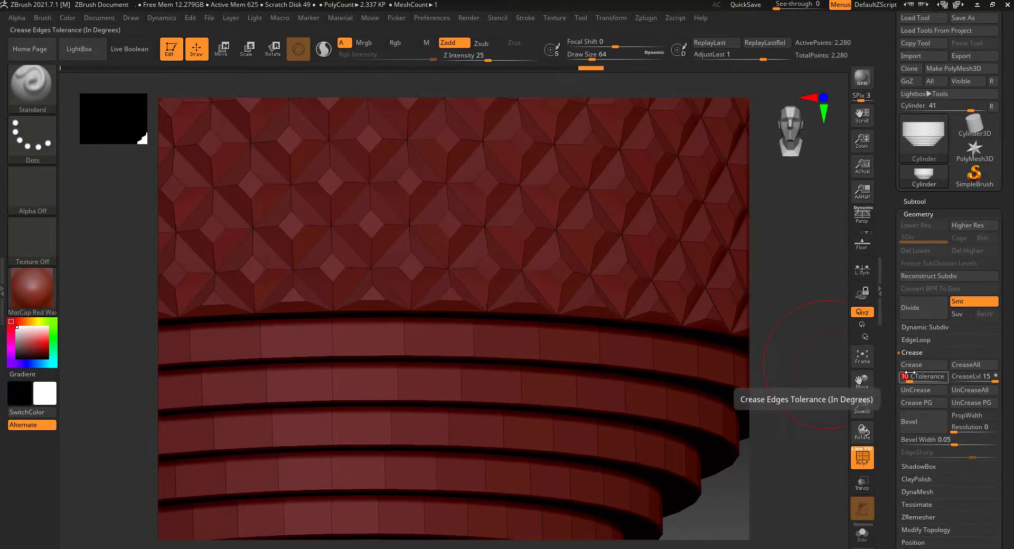
ctrl+right_drag(508, 297, 511, 349)
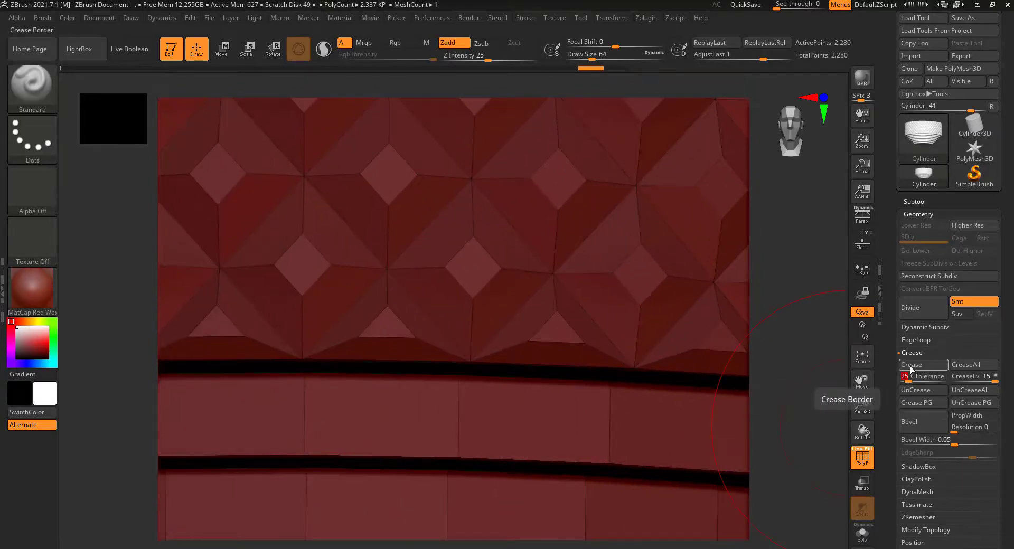
Subdivide the creased mesh up to subdivision level 5
right_drag(403, 242, 474, 311)
alt+right_drag(474, 311, 475, 329)
key(ctrl+d)
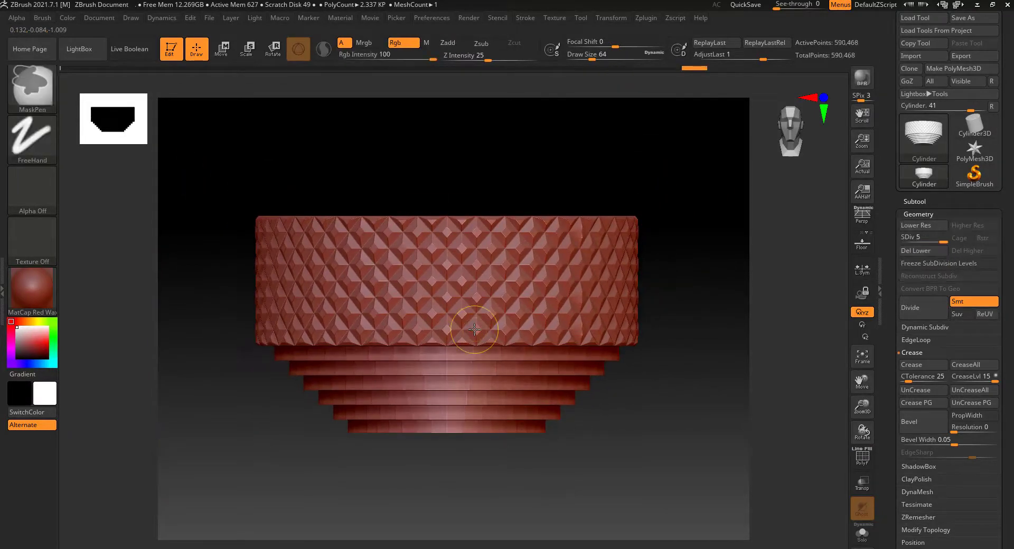
mouse_move(478, 367)
right_down()
mouse_move(481, 349)
mouse_move(480, 388)
right_up()
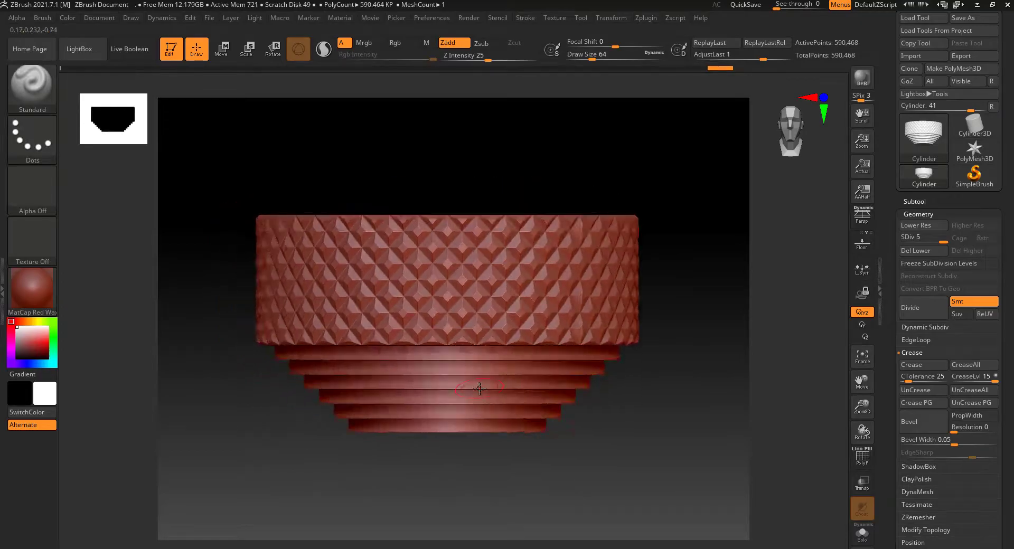
Switch to Blender and add the cutter objects around the knurled cup to the selection one by one
key(alt+Tab)
click(581, 265)
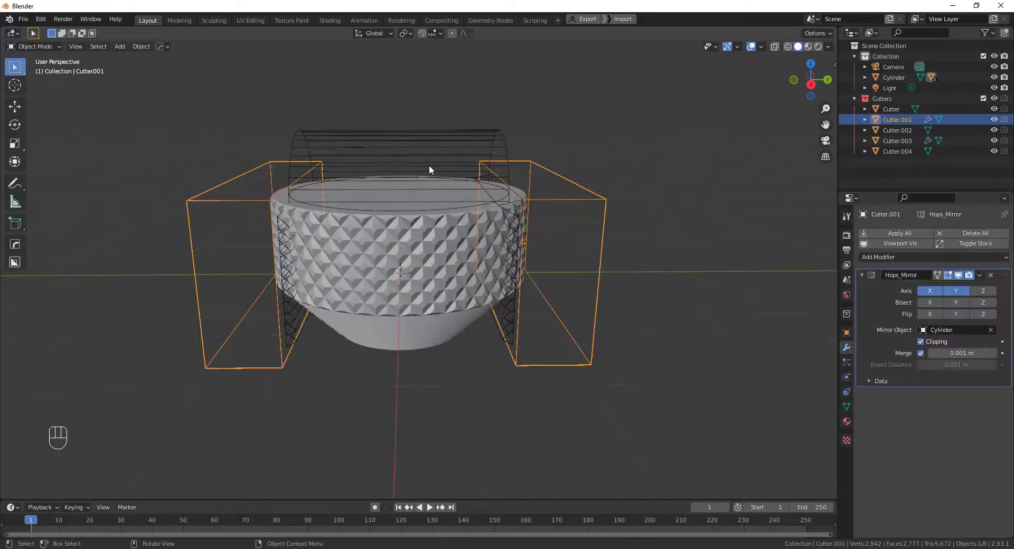
middle_drag(430, 166, 390, 165)
shift+click(377, 224)
shift+click(296, 340)
middle_drag(468, 317, 520, 312)
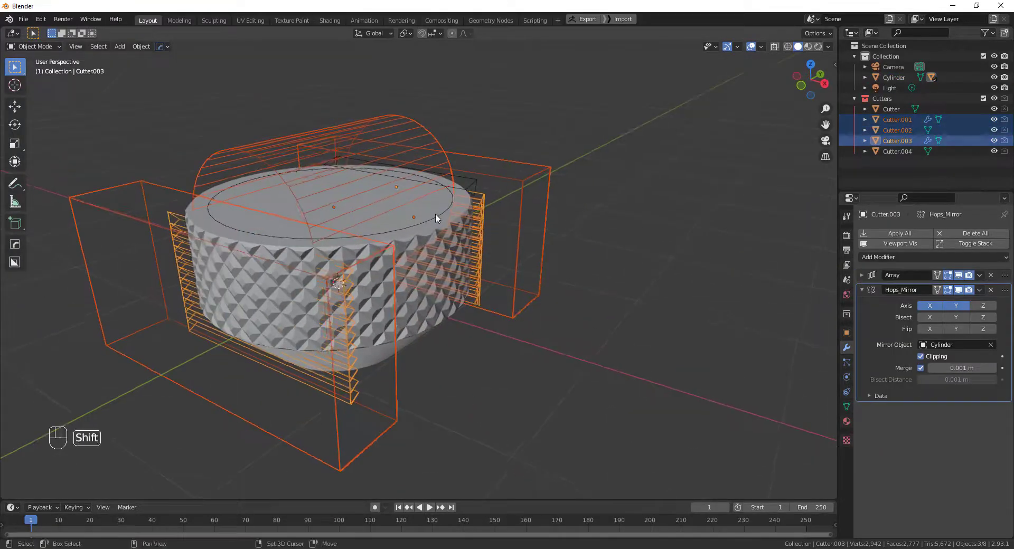
shift+click(437, 216)
shift+click(483, 192)
Mirror the small wedge cutter at the cup's rim across X and Y about the cylinder, with bisect turned off
middle_drag(510, 232, 474, 240)
click(504, 191)
click(516, 210)
middle_drag(504, 192, 495, 221)
scroll(496, 222, up, 2)
shift+middle_drag(496, 222, 461, 319)
key(alt+x)
click(562, 241)
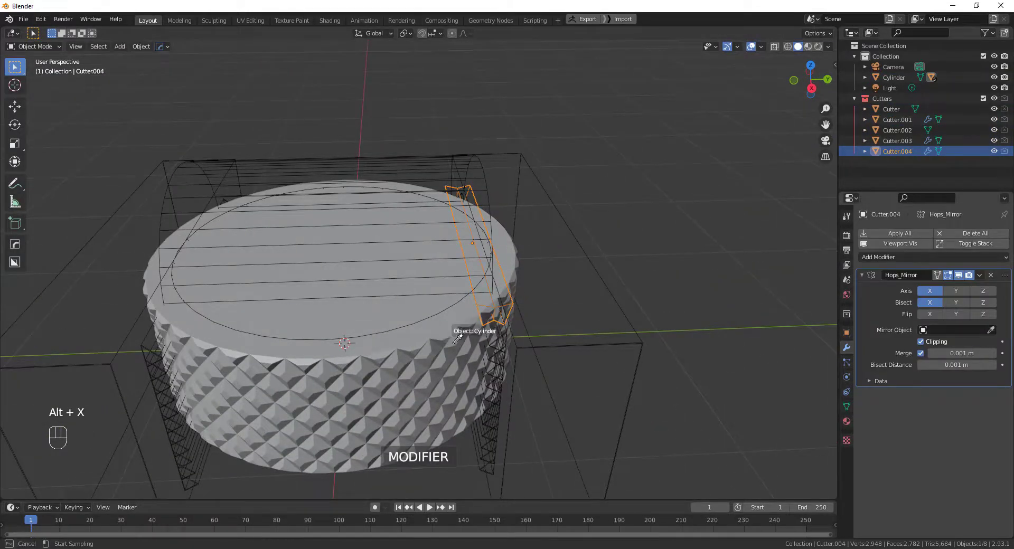
click(956, 294)
click(930, 303)
Try joining all five cutters into one object while their modifiers are still live, and undo the join
scroll(544, 349, down, 2)
middle_drag(544, 348, 550, 332)
shift+click(559, 323)
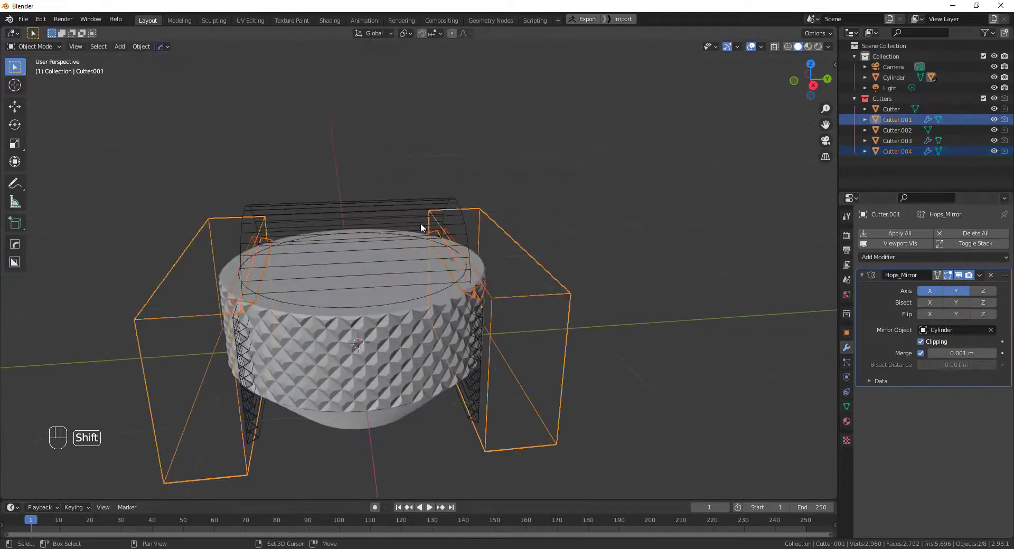
shift+click(421, 219)
middle_drag(430, 343, 474, 344)
shift+click(461, 371)
shift+click(453, 288)
key(ctrl+j)
key(ctrl+z)
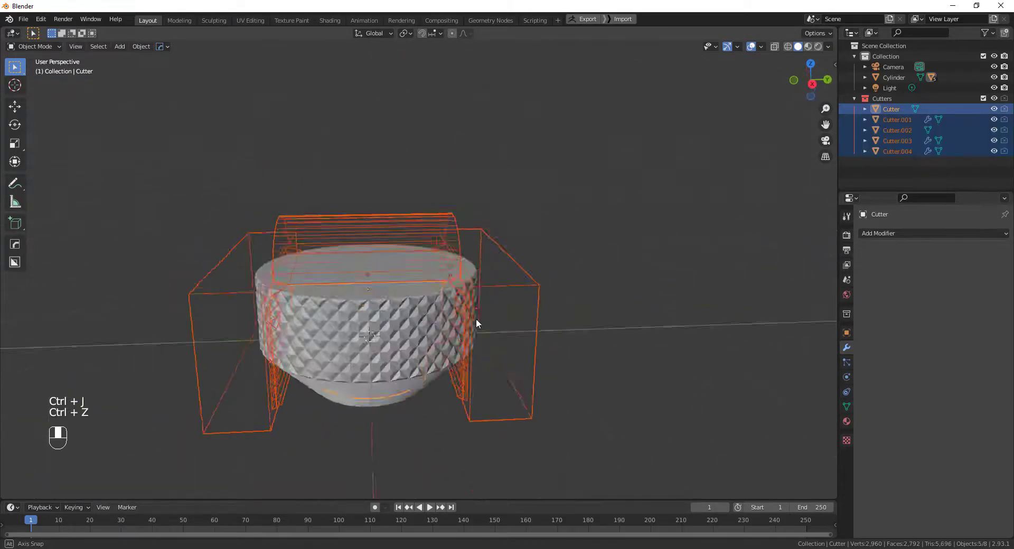
Convert the side box, ridged and rim wedge cutters to real meshes with Visual Geometry to Mesh
middle_drag(499, 299, 453, 303)
click(534, 291)
key(ctrl+a)
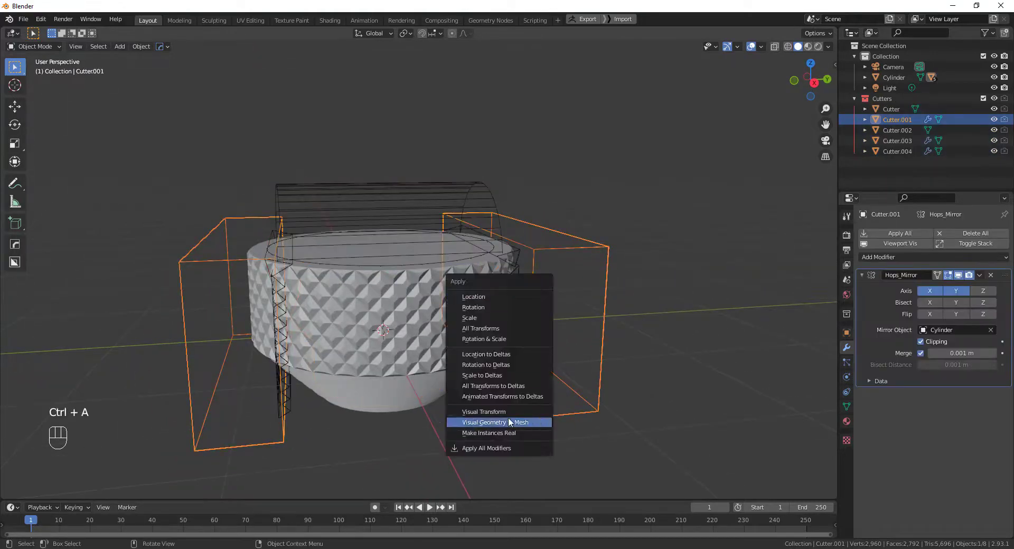
click(508, 422)
click(506, 377)
key(ctrl+a)
click(506, 377)
click(519, 254)
key(ctrl+a)
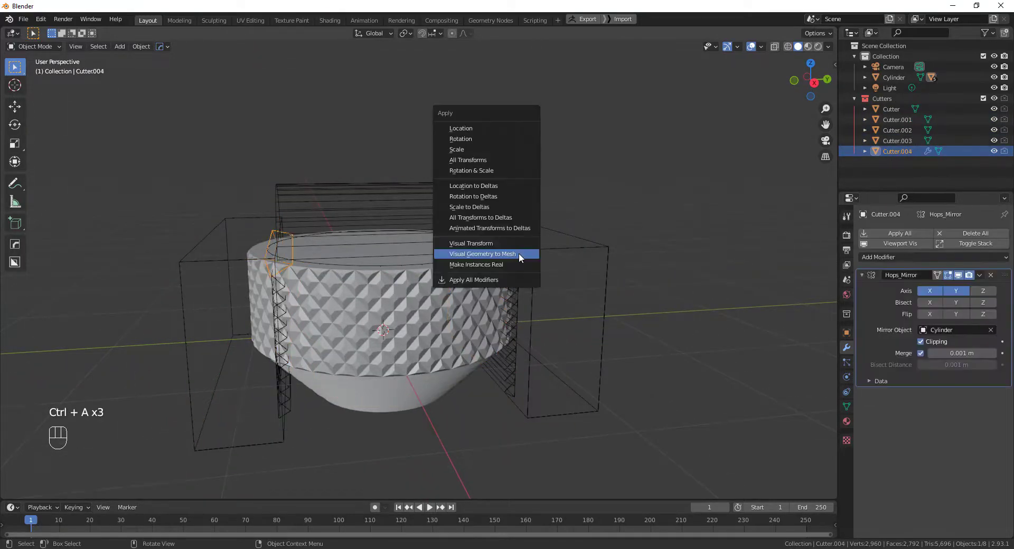
click(519, 253)
Select the side box, ridged, half-cylinder and inner cutters together
click(530, 290)
shift+click(516, 273)
shift+click(475, 201)
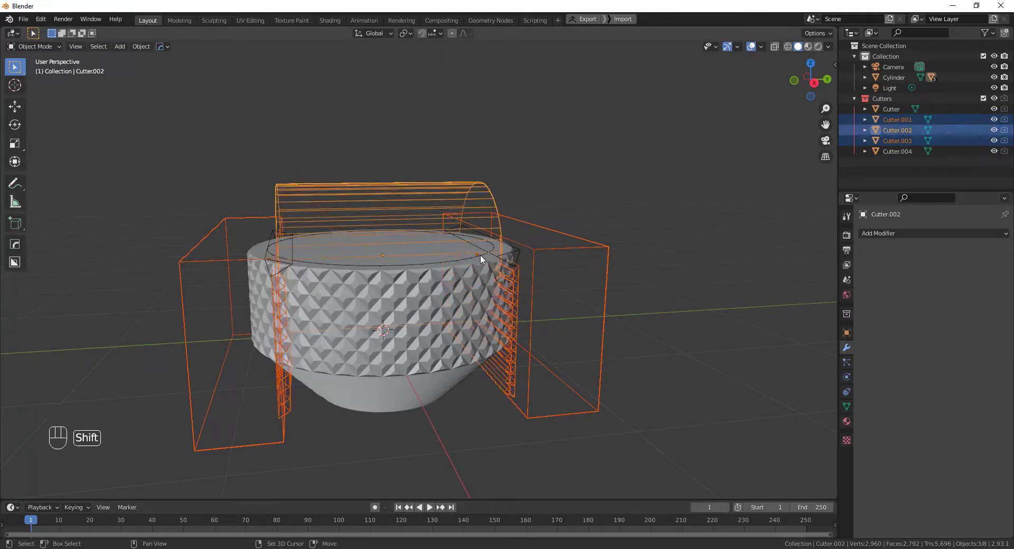
shift+click(480, 254)
scroll(481, 264, up, 2)
shift+click(480, 264)
ctrl+drag(449, 439, 473, 401)
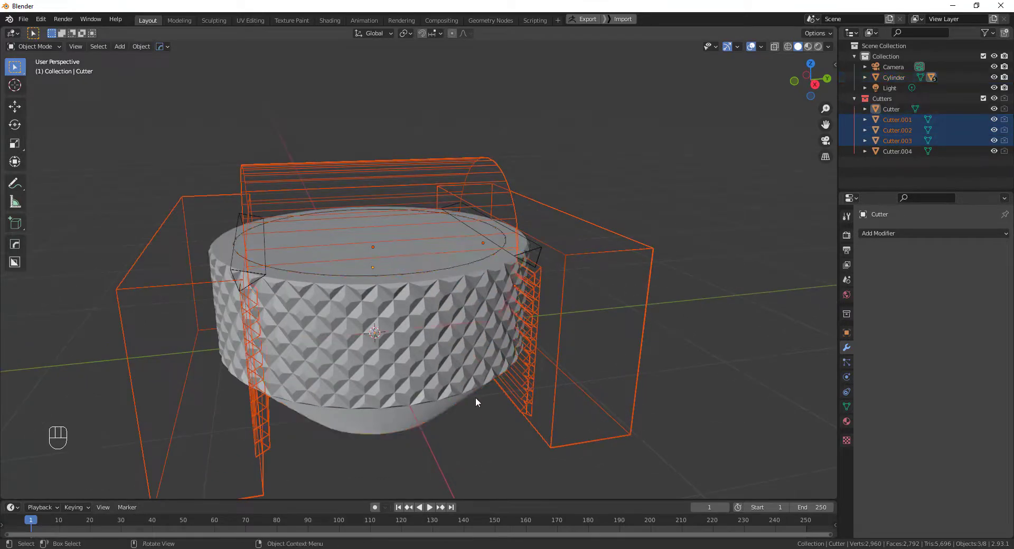
middle_drag(475, 398, 482, 394)
shift+click(479, 259)
shift+click(479, 263)
shift+click(479, 263)
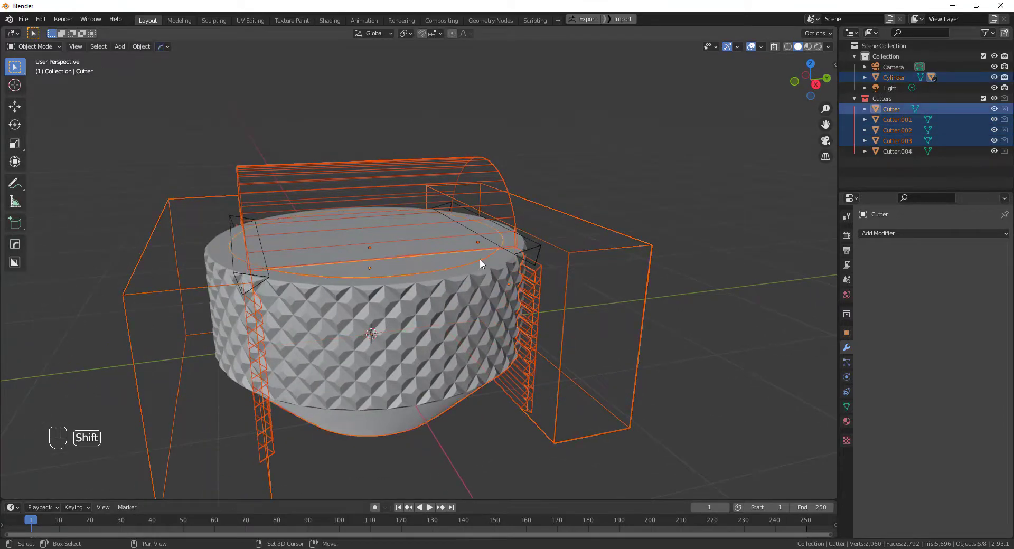
Select all five cutters without the cylinder, join them into one mesh and send it to ZBrush
middle_drag(478, 264, 454, 442)
ctrl+drag(449, 457, 414, 434)
middle_drag(444, 399, 476, 386)
scroll(449, 393, down, 3)
scroll(494, 286, up, 3)
shift+click(543, 245)
middle_drag(543, 245, 463, 381)
scroll(463, 381, down, 3)
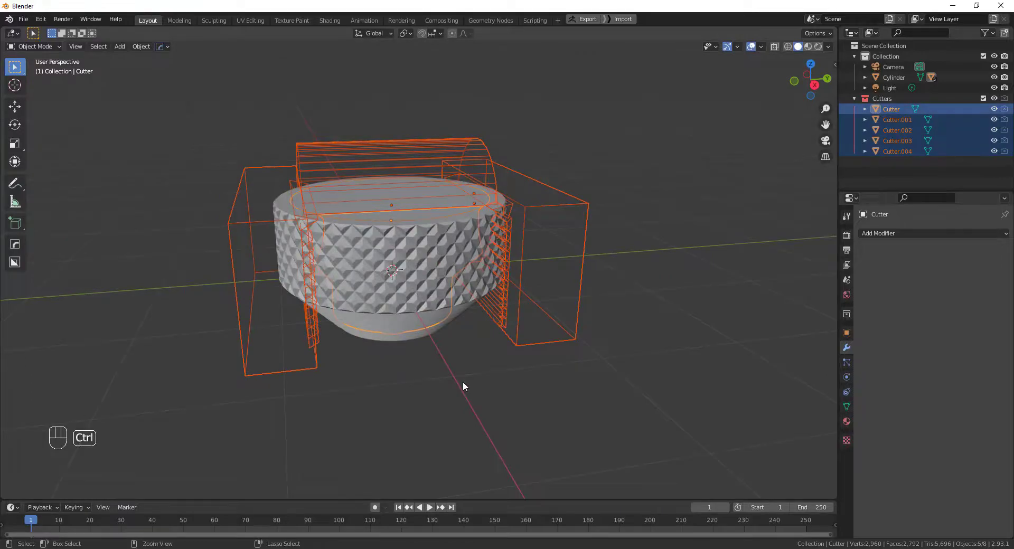
key(ctrl+j)
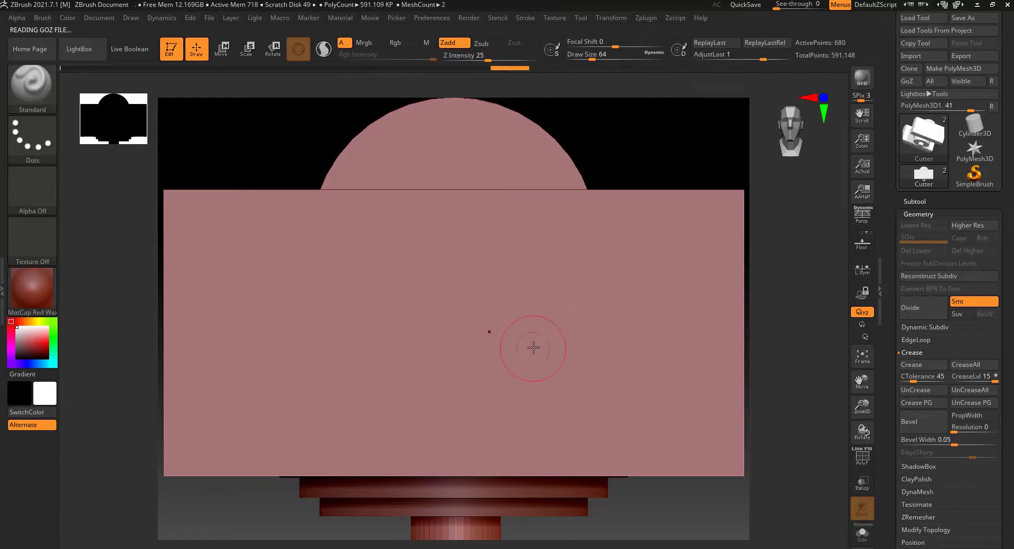
Try creasing the joined cutter mesh with crease tolerance 45 and subdividing it to level 6
alt+right_drag(534, 348, 562, 302)
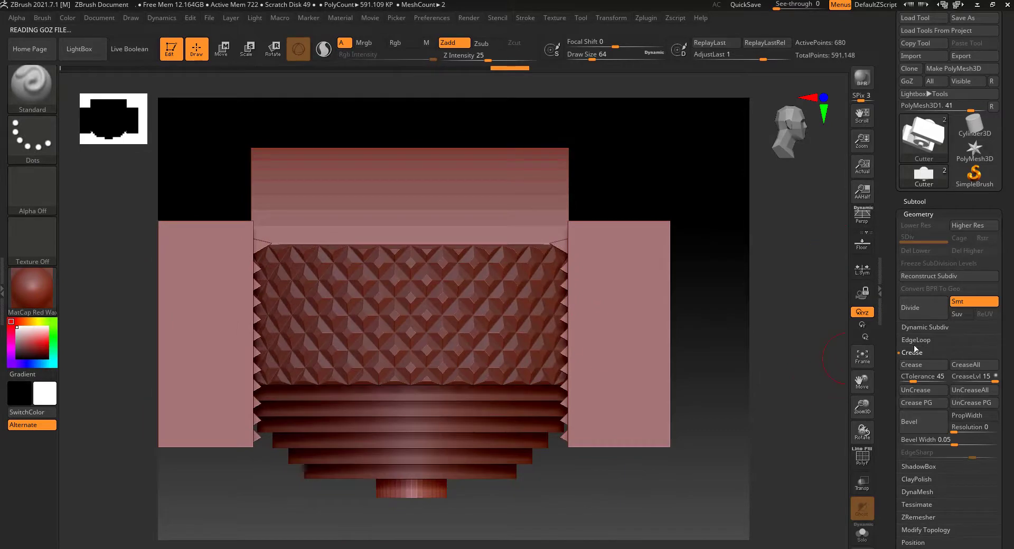
key(shift+f)
mouse_move(652, 316)
right_down()
mouse_move(602, 328)
mouse_move(592, 371)
mouse_move(604, 339)
mouse_move(588, 344)
right_up()
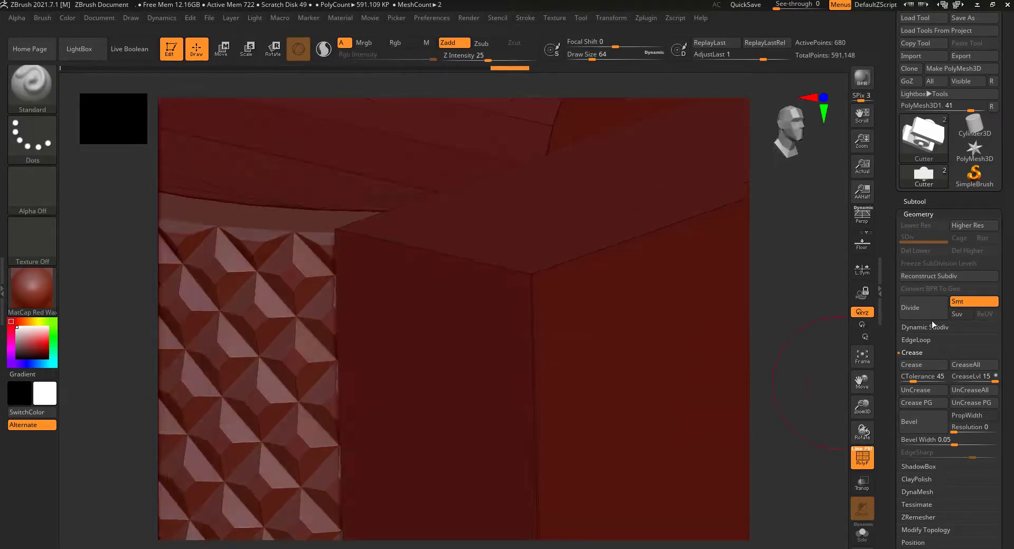
mouse_move(536, 228)
right_down()
mouse_move(555, 389)
mouse_move(524, 417)
mouse_move(503, 338)
mouse_move(520, 320)
right_up()
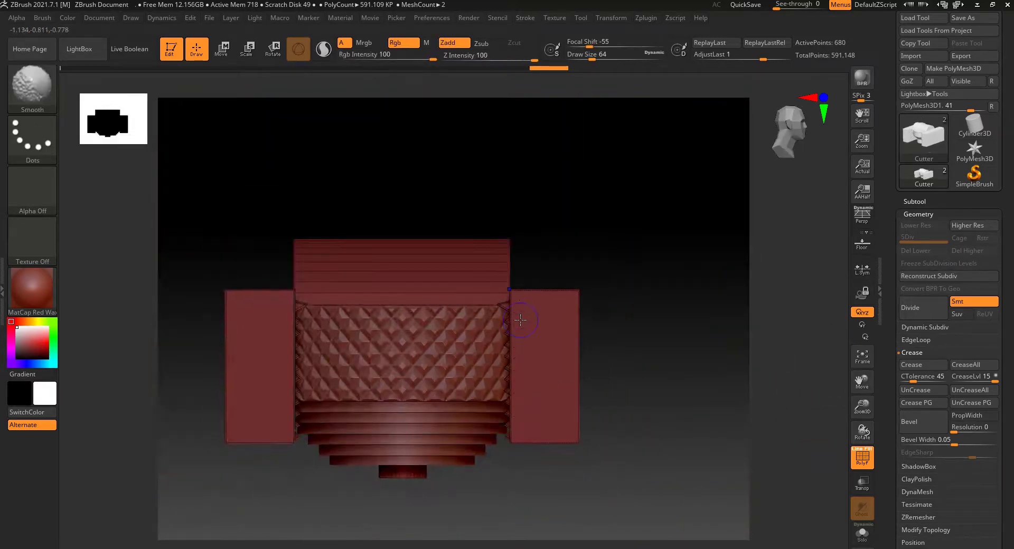
key(shift+f)
key(ctrl+d)
key(ctrl+d)
key(ctrl+d)
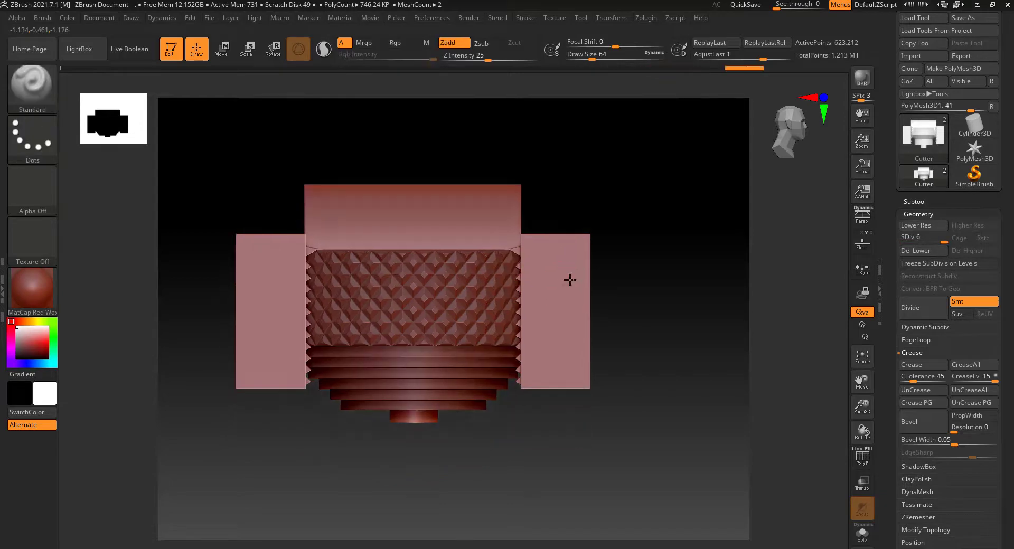
Turn on Live Boolean and set the Cutter subtool to subtract to preview the cut
mouse_move(569, 280)
right_down()
mouse_move(402, 296)
mouse_move(317, 159)
right_up()
click(131, 49)
click(914, 201)
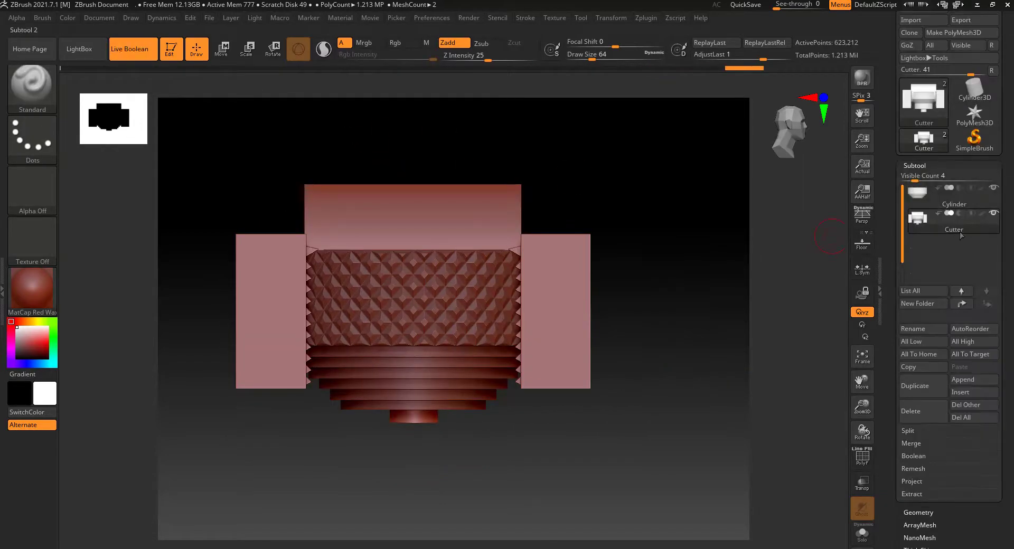
click(959, 214)
mouse_move(660, 296)
right_down()
mouse_move(519, 239)
mouse_move(581, 264)
mouse_move(475, 317)
mouse_move(455, 419)
mouse_move(453, 344)
mouse_move(401, 352)
mouse_move(437, 332)
right_up()
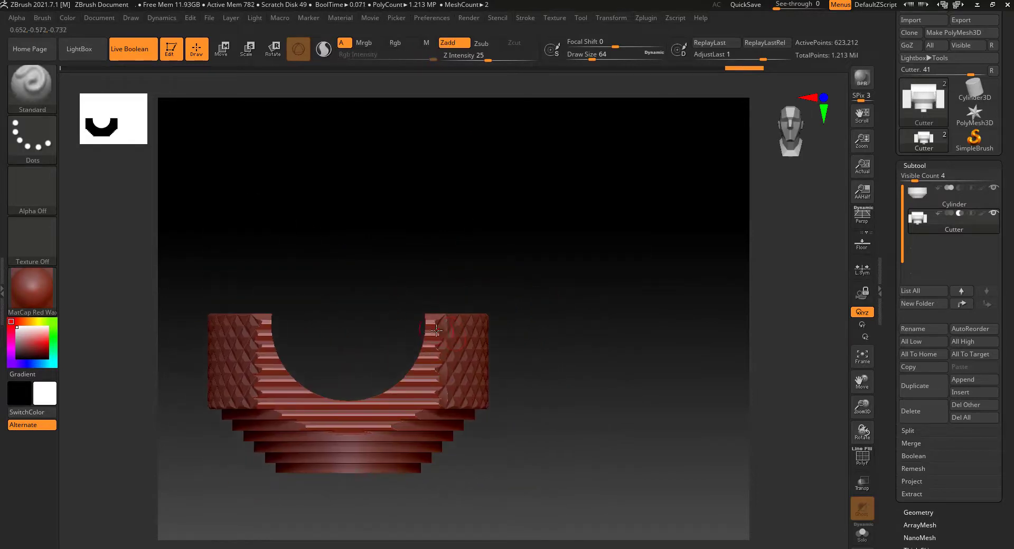
Undo the cutter's subdivisions and creasing, and set the Cutter subtool back to additive
key(ctrl+z)
key(ctrl+z)
click(949, 213)
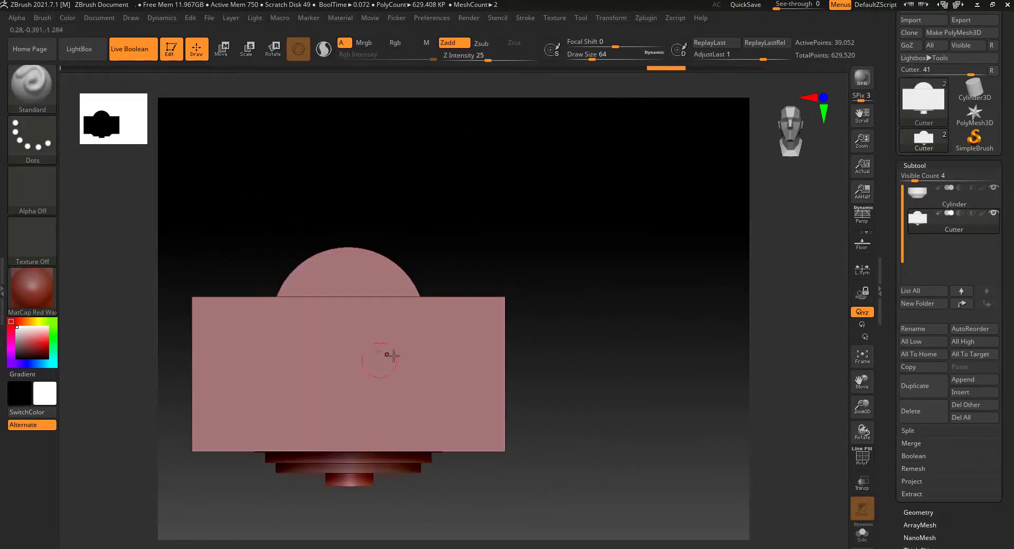
right_drag(391, 355, 465, 387)
key(ctrl+z)
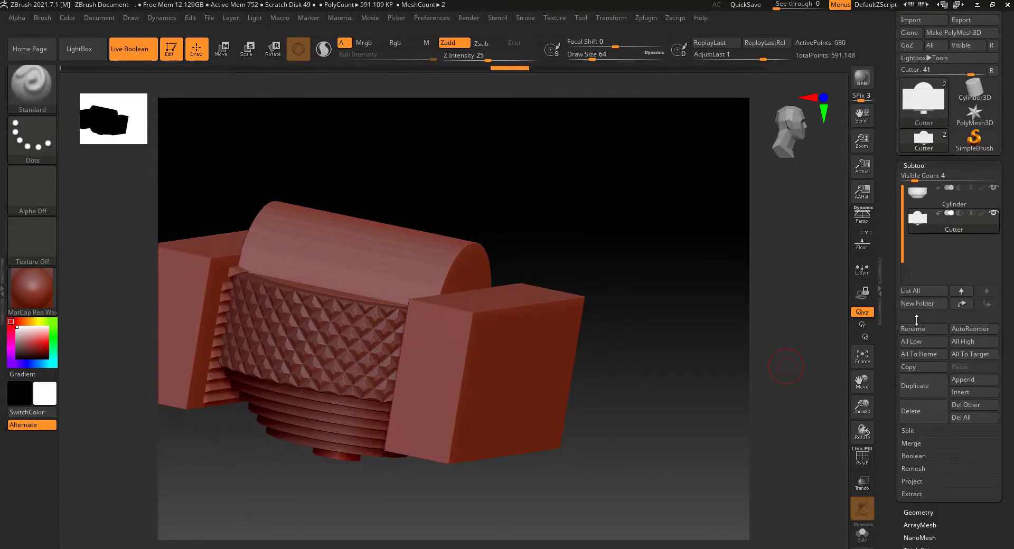
Set the crease tolerance to 30 and crease the cutter mesh's edges
click(927, 510)
mouse_move(618, 380)
alt+right_down()
mouse_move(662, 396)
mouse_move(662, 433)
alt+right_up()
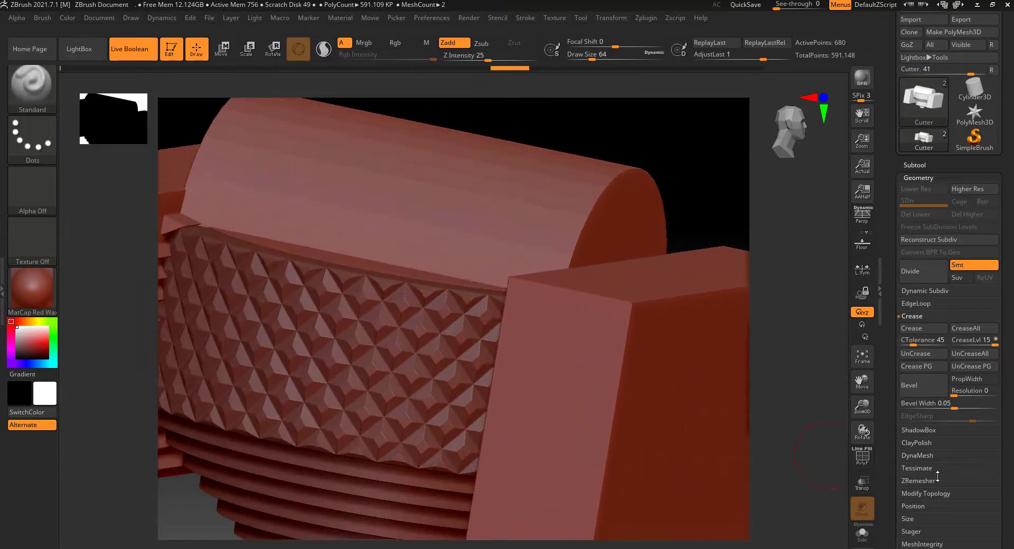
drag(913, 342, 911, 342)
click(911, 328)
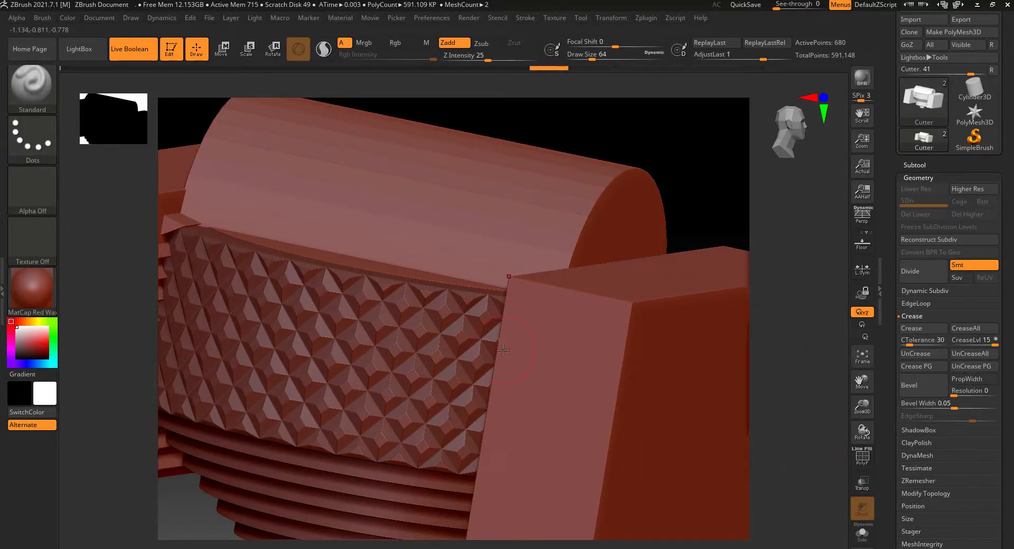
Subdivide the creased cutter mesh four times and set the Cutter subtool to subtract
right_drag(503, 350, 496, 352)
key(ctrl+d)
key(ctrl+d)
key(ctrl+d)
key(ctrl+d)
click(925, 166)
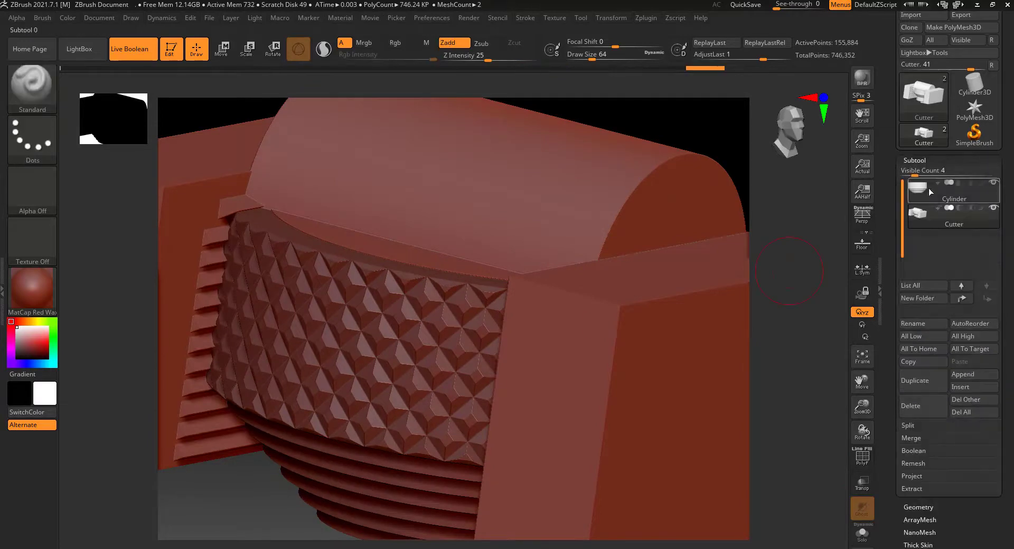
click(953, 210)
right_drag(633, 369, 368, 334)
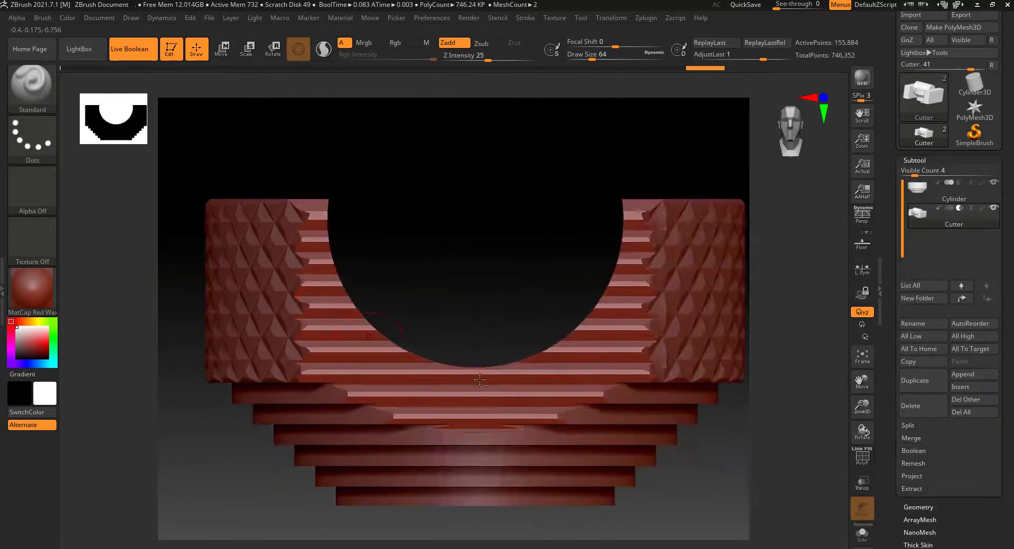
Make the boolean mesh from the cylinder and cutter, switch to the resulting mesh and check its wireframe
click(918, 450)
click(932, 464)
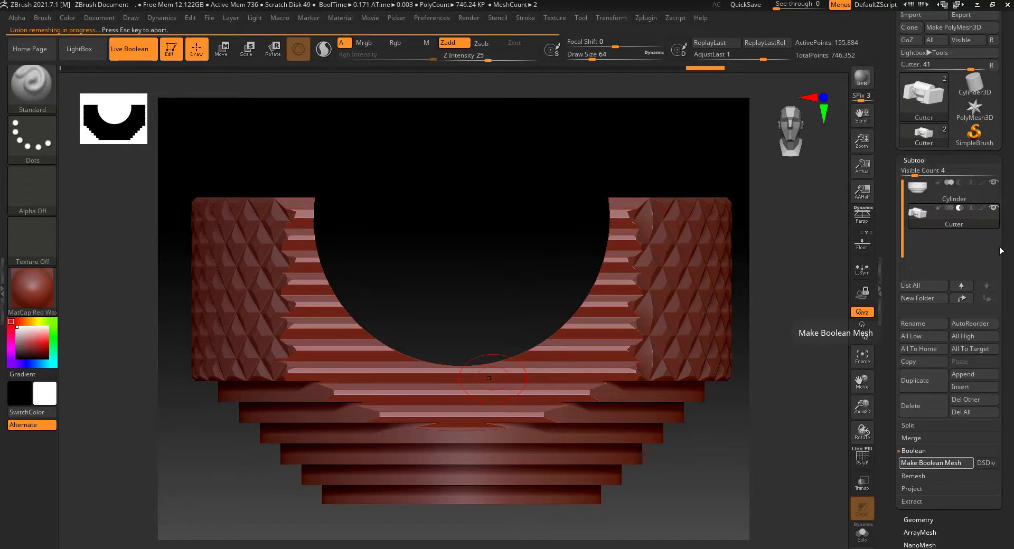
click(926, 136)
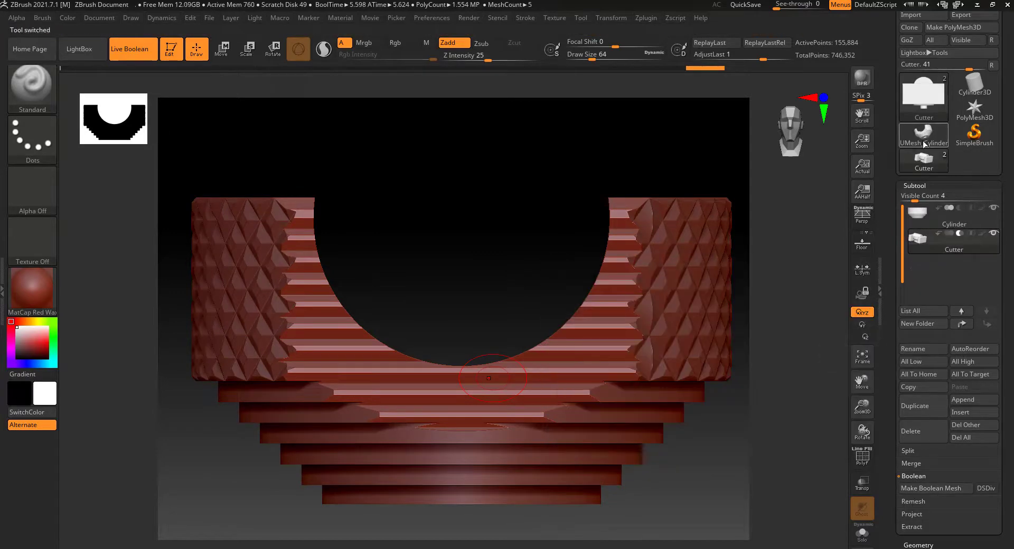
right_drag(434, 305, 501, 336)
key(shift+f)
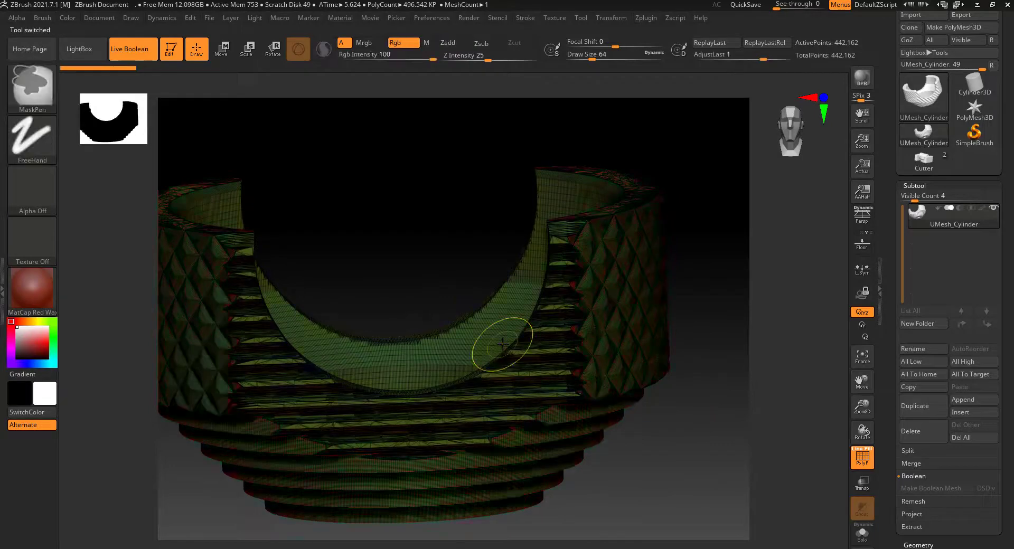
key(shift+f)
right_drag(530, 388, 494, 364)
Remesh the boolean result with DynaMesh at resolution 1024
drag(923, 544, 923, 405)
click(922, 405)
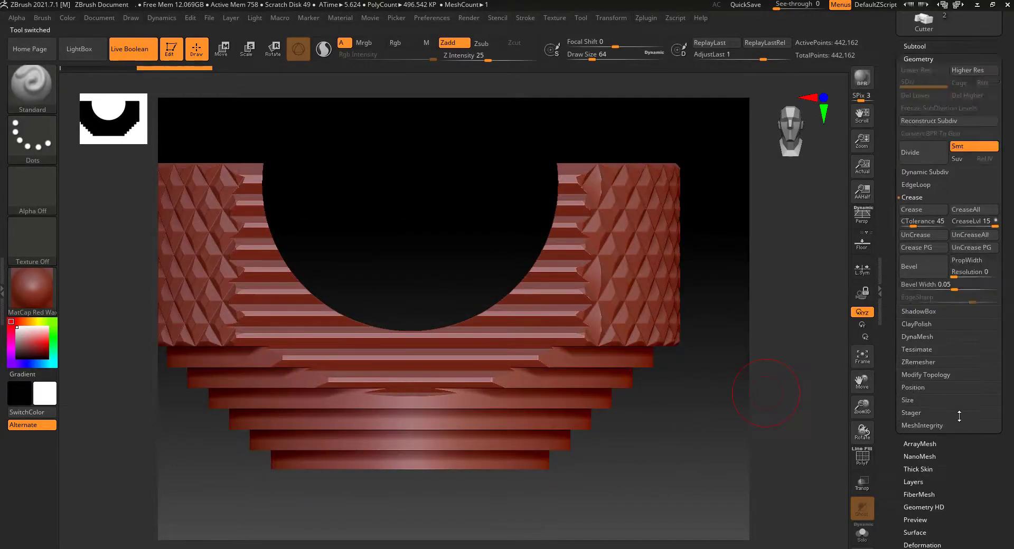
click(919, 337)
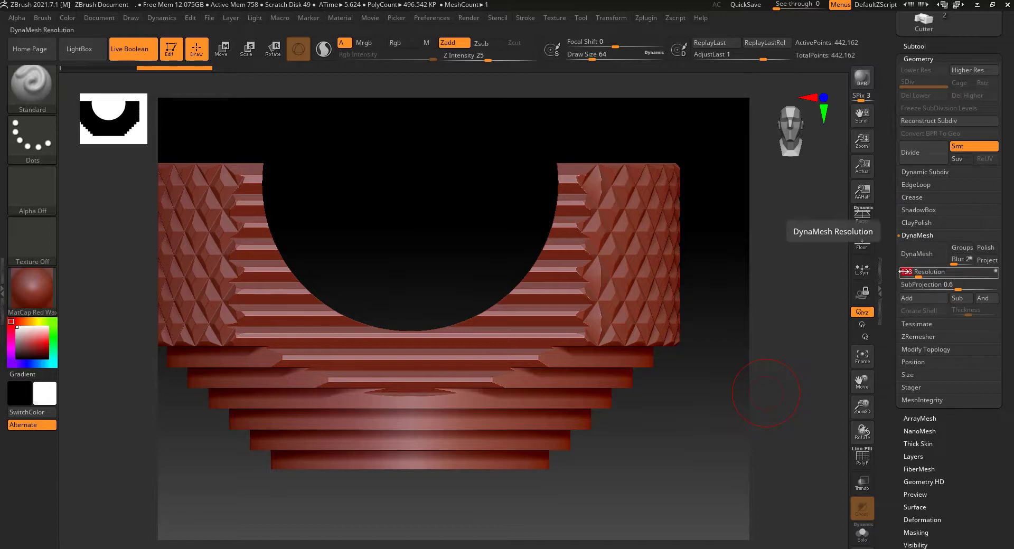
drag(907, 271, 901, 271)
key(Return)
click(927, 255)
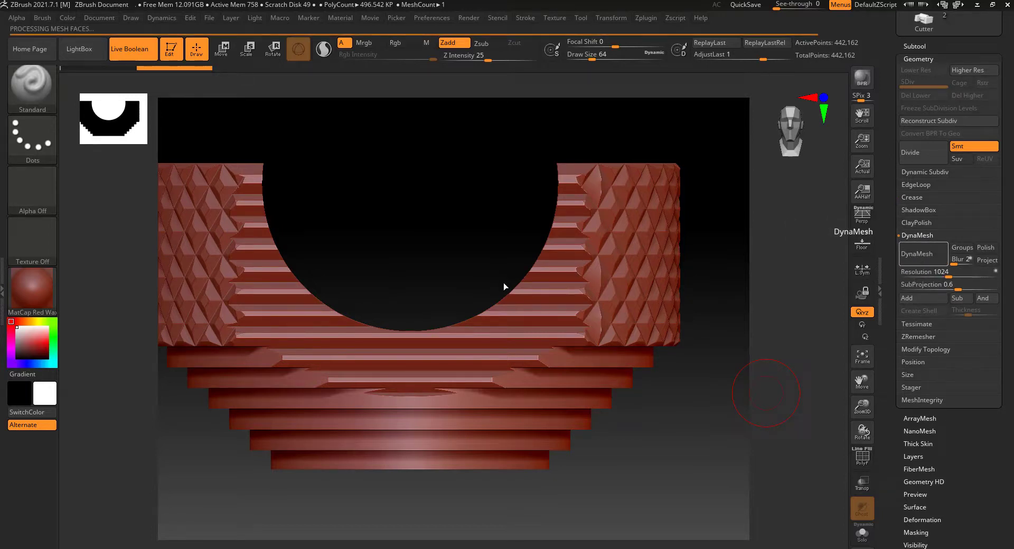
mouse_move(503, 283)
mouse_down()
mouse_move(434, 288)
mouse_move(502, 287)
mouse_up()
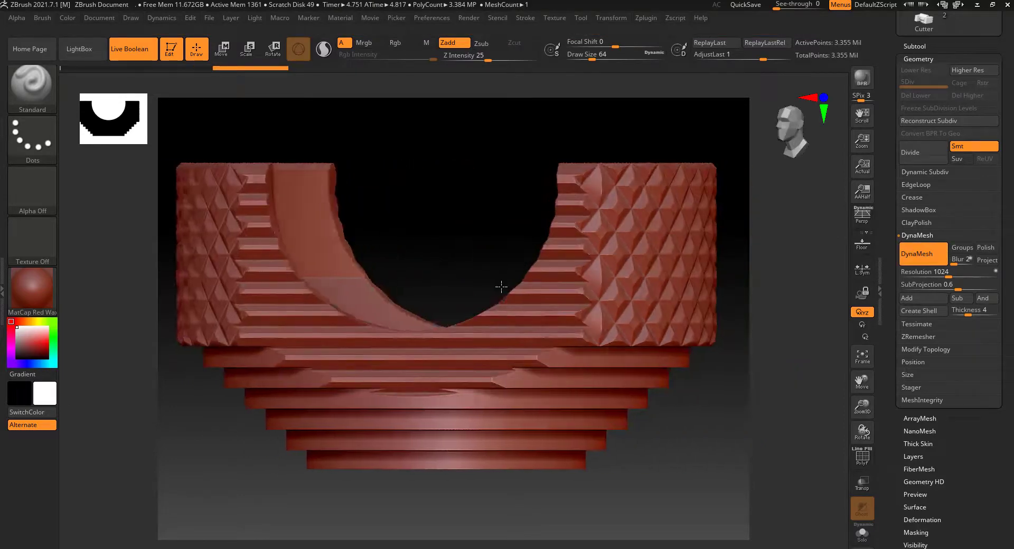
Polish the remeshed part with the Polish deformation at 10
shift+right_drag(501, 287, 503, 287)
alt+right_drag(498, 330, 576, 317)
mouse_move(470, 285)
ctrl+right_down()
mouse_move(470, 324)
mouse_move(470, 298)
ctrl+right_up()
mouse_move(470, 299)
right_down()
mouse_move(488, 317)
mouse_move(544, 322)
right_up()
drag(997, 517, 997, 386)
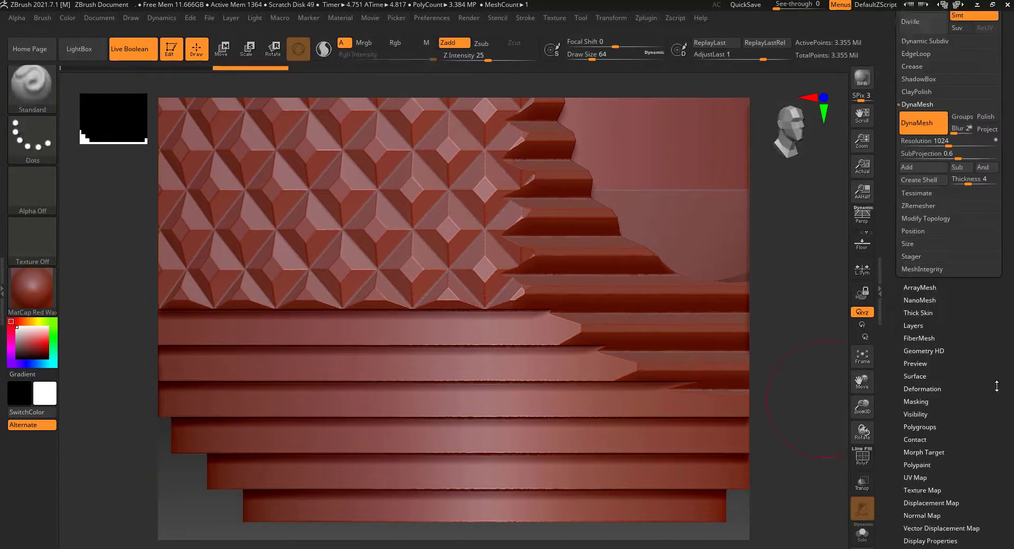
click(993, 388)
drag(993, 145, 993, 187)
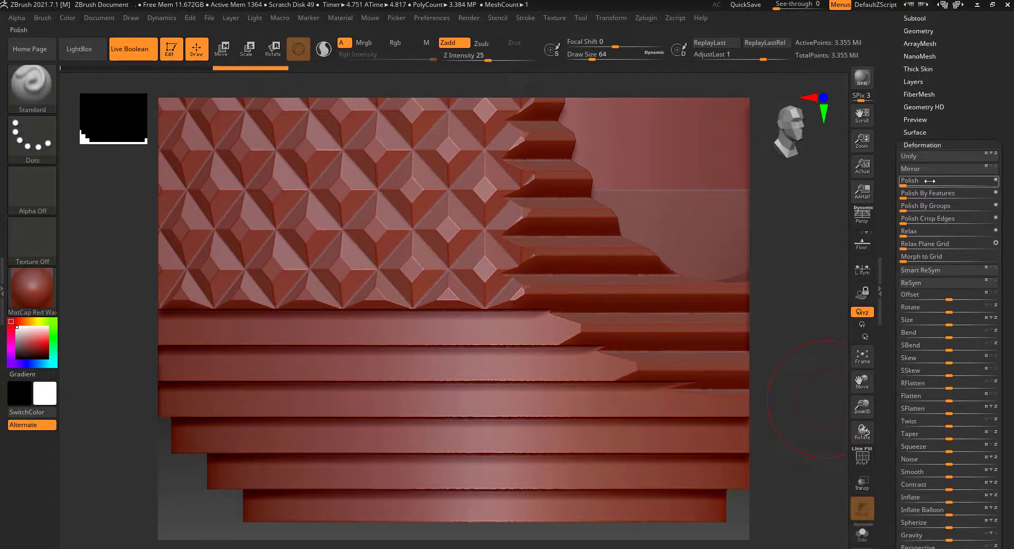
drag(930, 181, 904, 183)
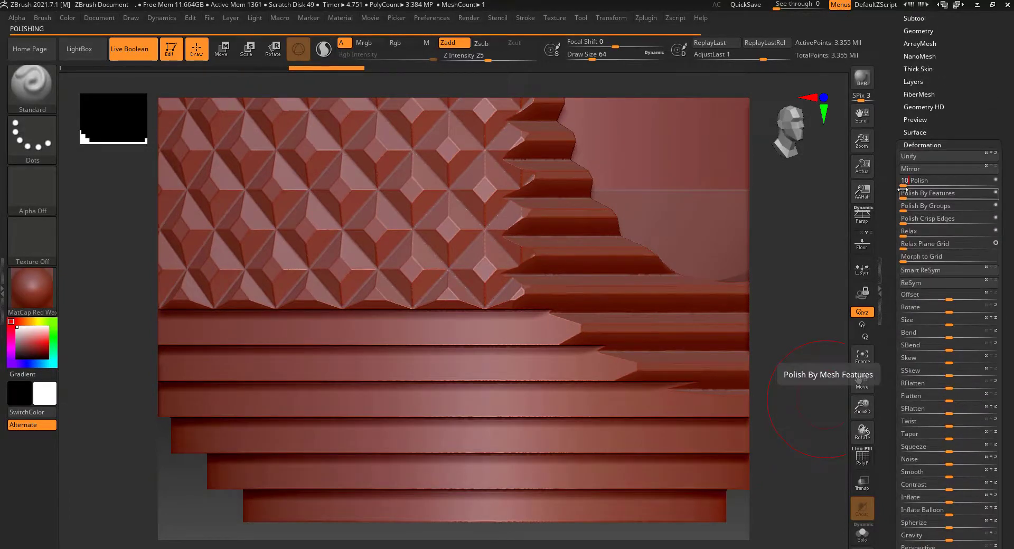
Switch the part's material to MatCap Gray and view the whole polished part from the front
right_drag(528, 370, 487, 344)
right_drag(295, 310, 97, 263)
click(32, 288)
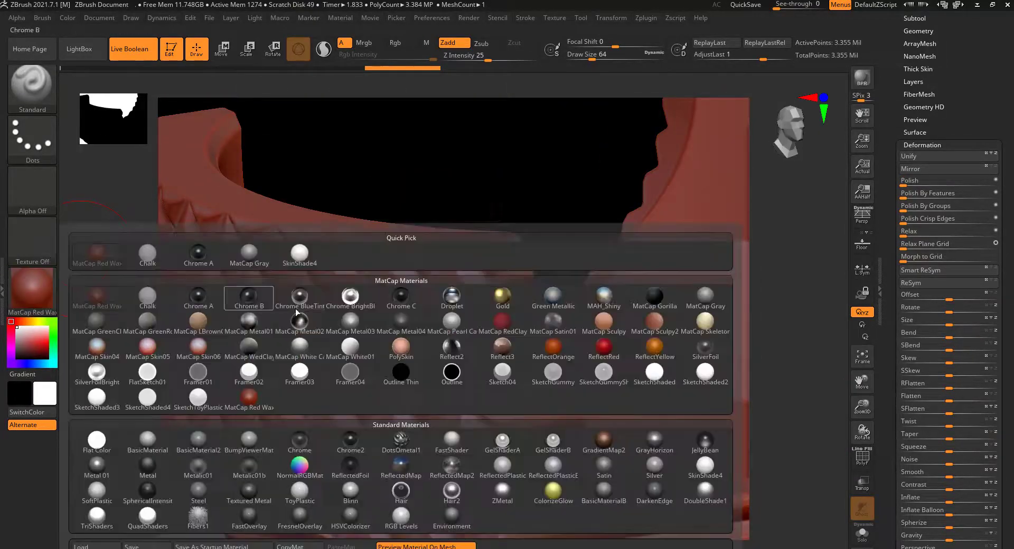
click(255, 255)
right_drag(254, 255, 498, 362)
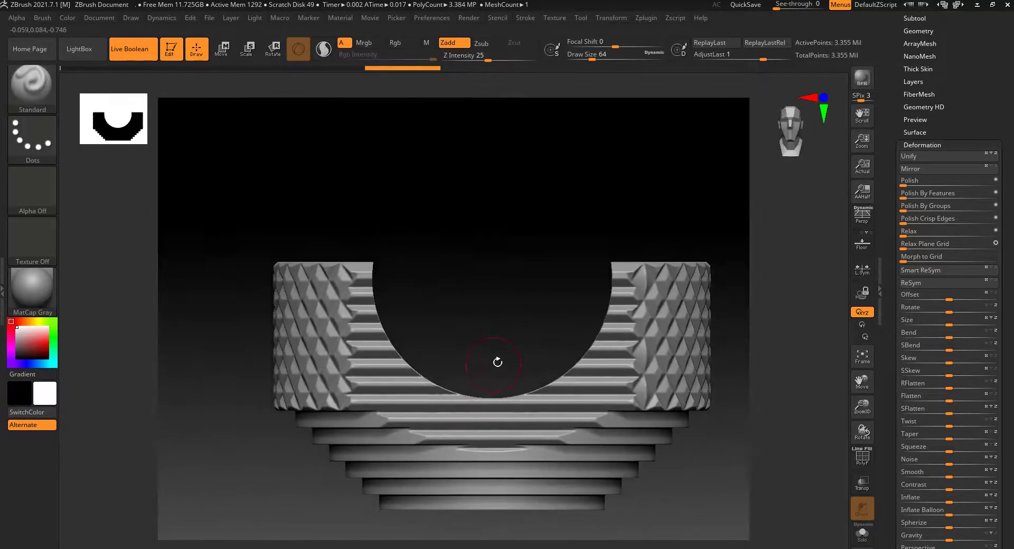
Pre-process the current subtool with Decimation Master
click(648, 18)
click(673, 125)
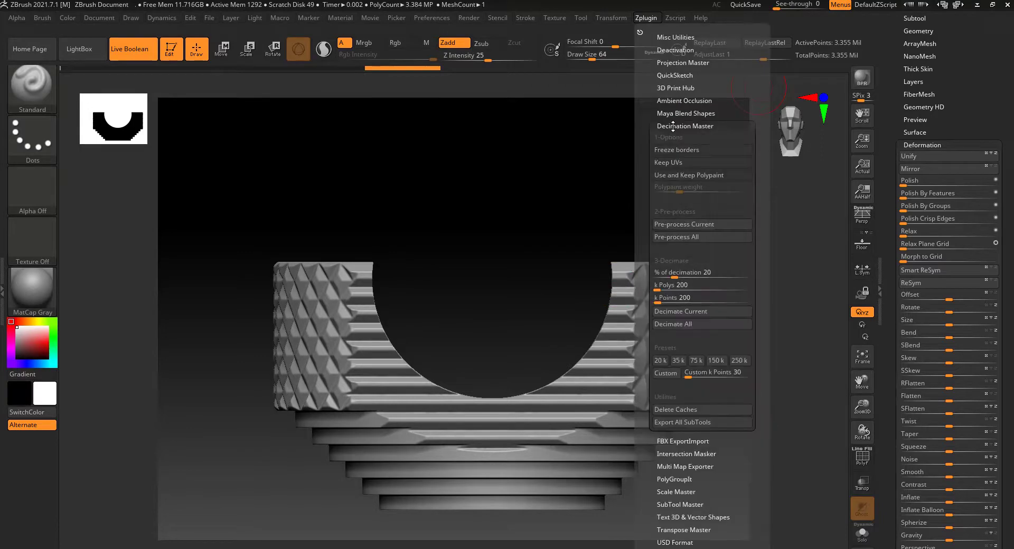
click(694, 225)
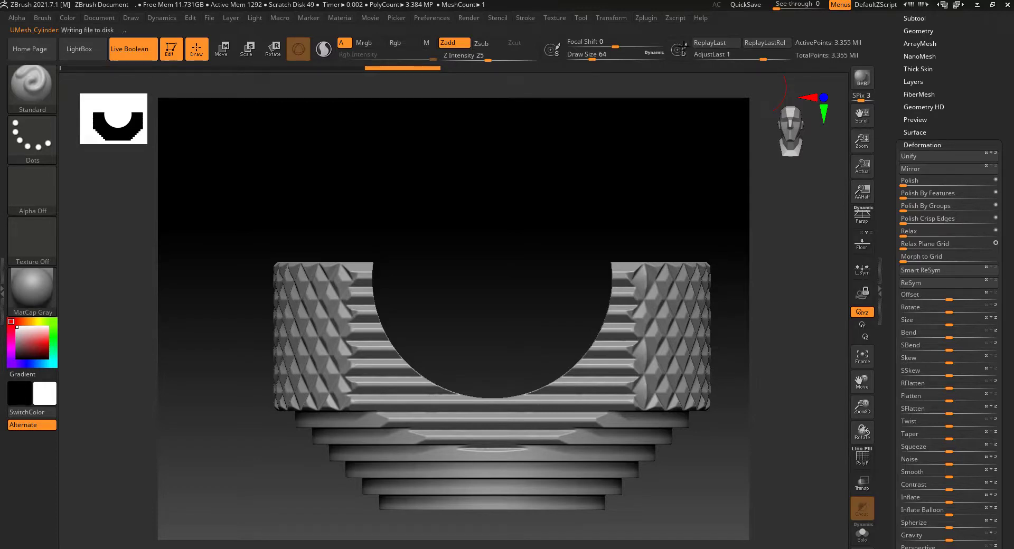
Set the decimation percentage to 10 and decimate the current subtool
click(646, 17)
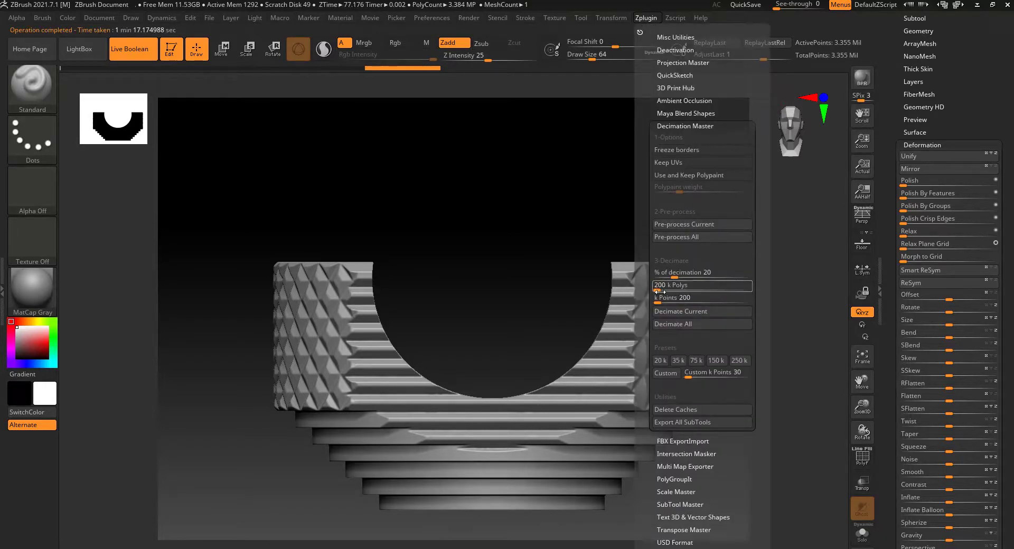
click(660, 272)
text(10)
key(Return)
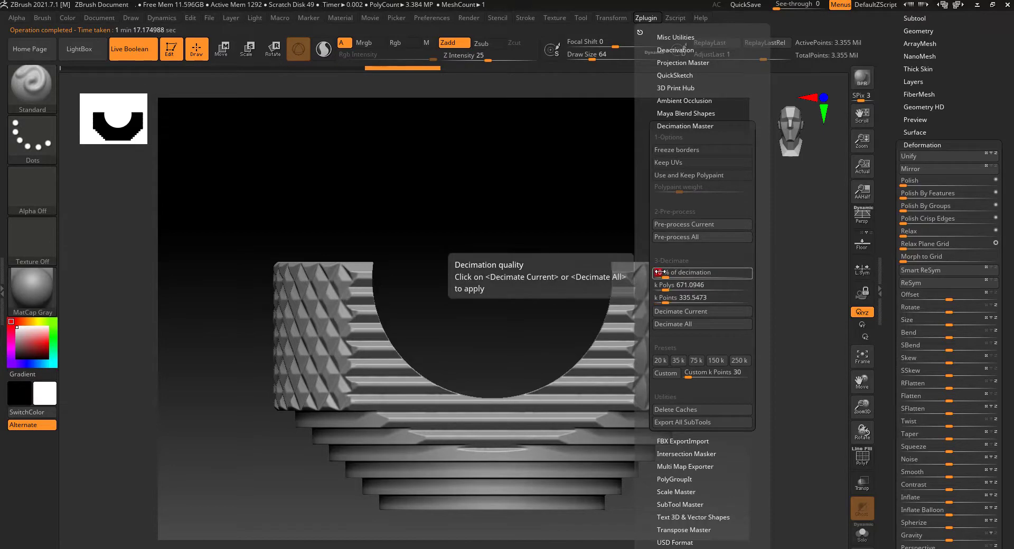
click(689, 312)
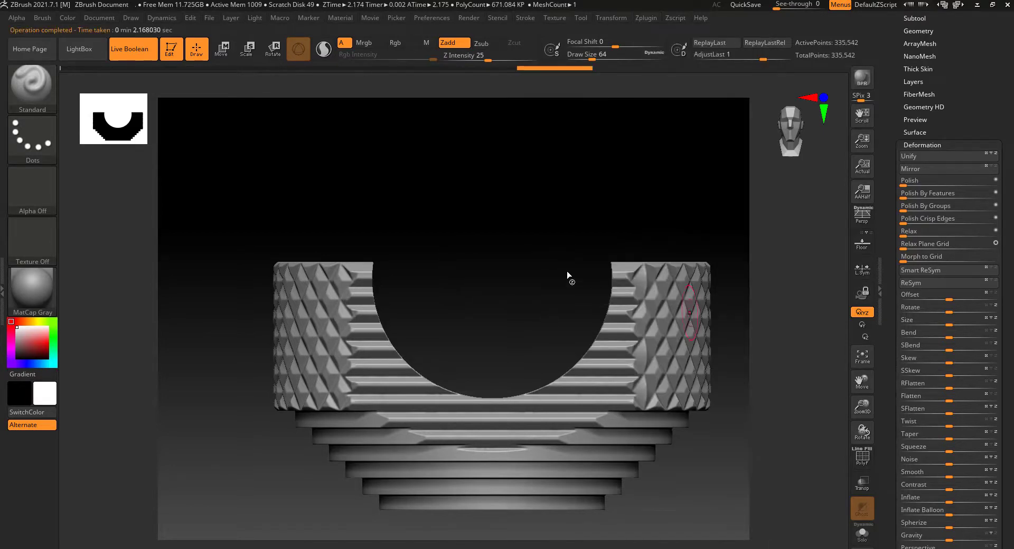
Send the decimated mesh to Blender with GoZ, accepting the information notice, and switch to Blender
scroll(995, 178, up, 5)
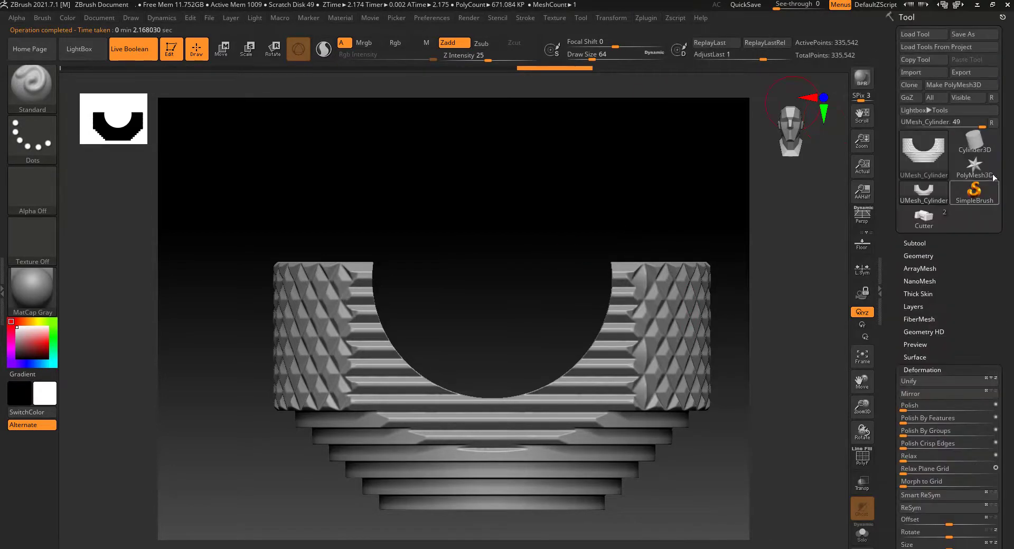
click(912, 98)
click(586, 327)
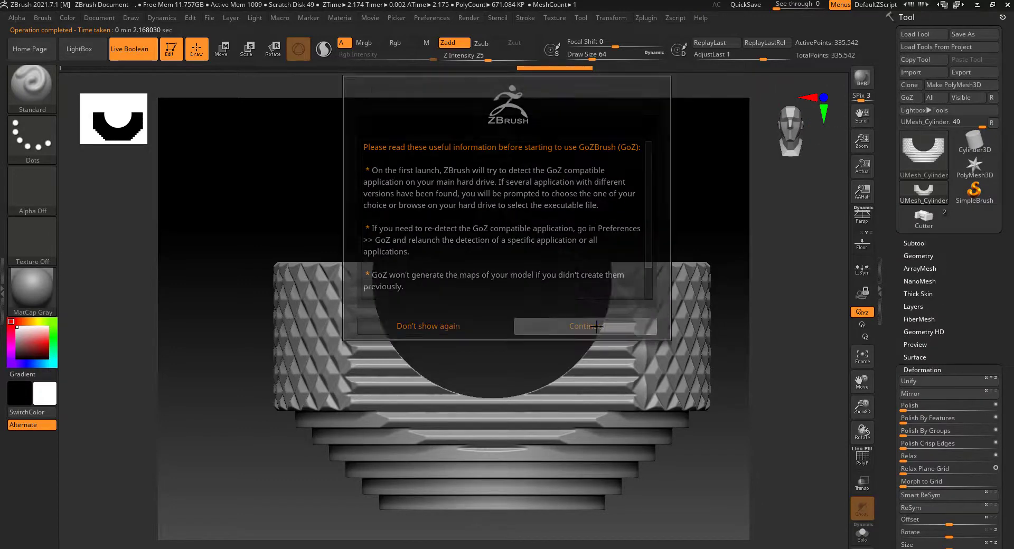
click(975, 5)
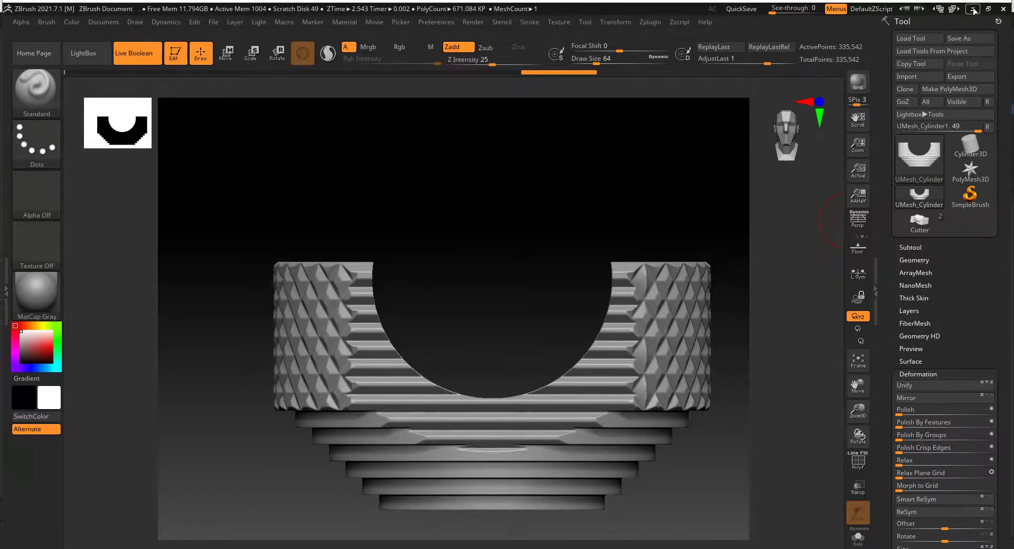
Hide all existing objects in the Blender scene and examine the imported part's knurled side and interior
key(a)
key(h)
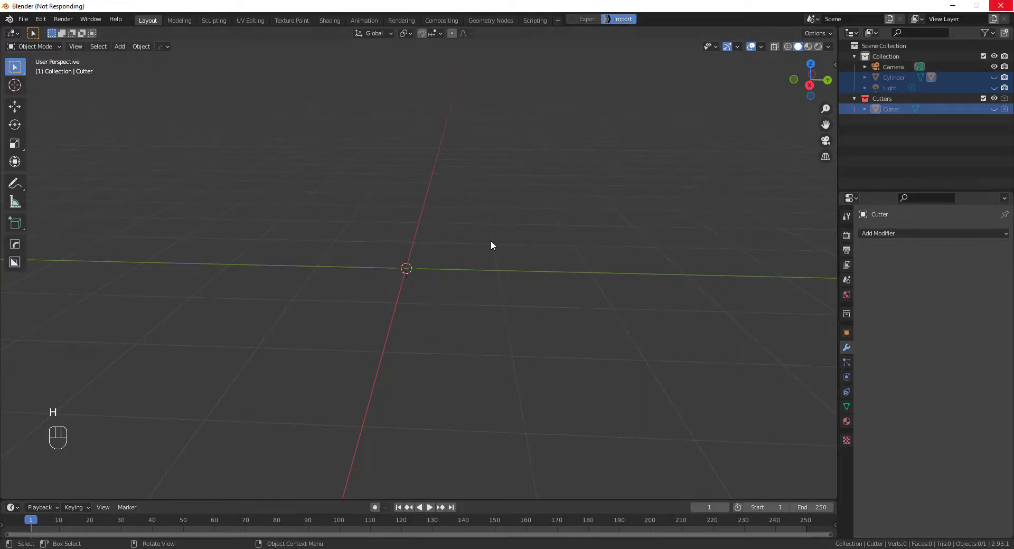
middle_drag(471, 245, 539, 264)
scroll(528, 265, up, 4)
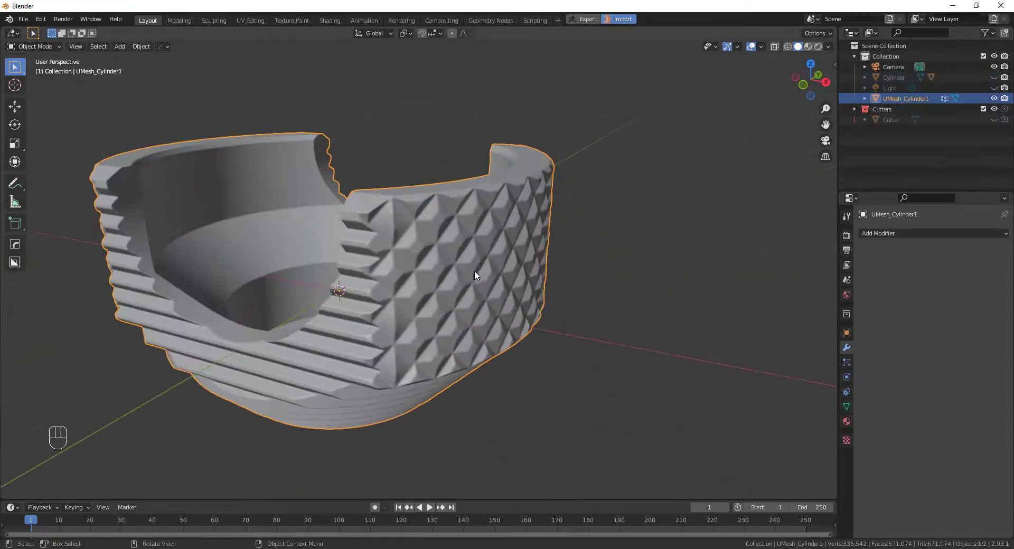
middle_drag(474, 270, 586, 250)
scroll(507, 244, up, 3)
shift+middle_drag(473, 241, 504, 343)
middle_drag(533, 312, 512, 339)
Change the viewport lighting to the glossy red MatCap and inspect the highlights on the knurled surface
click(828, 47)
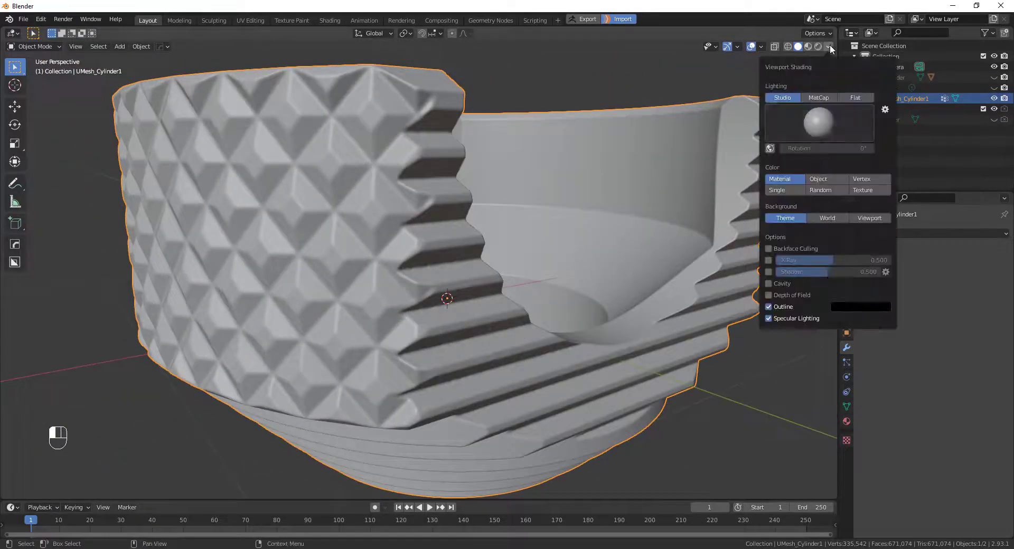
click(818, 98)
click(820, 124)
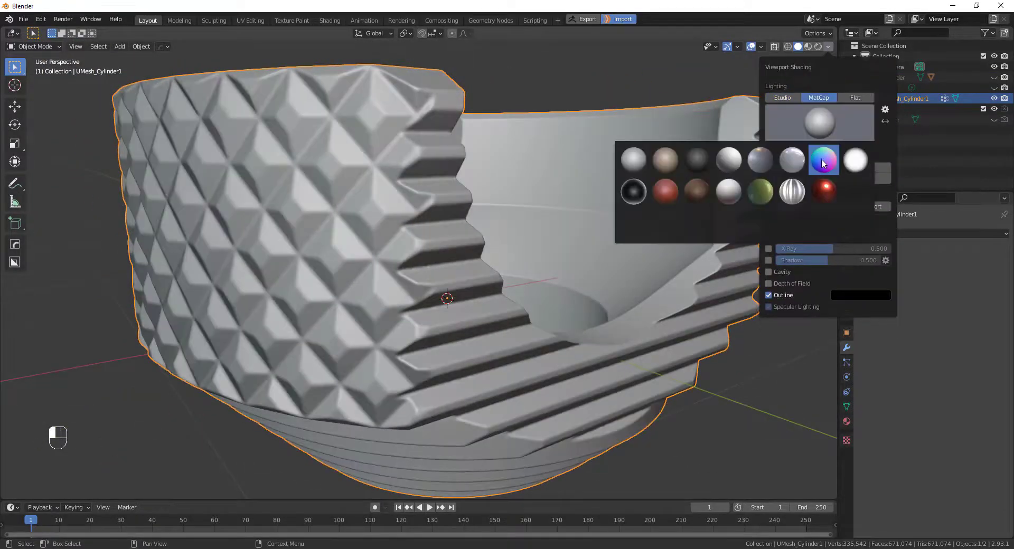
click(824, 192)
scroll(496, 267, down, 3)
middle_drag(475, 264, 496, 267)
scroll(515, 253, up, 4)
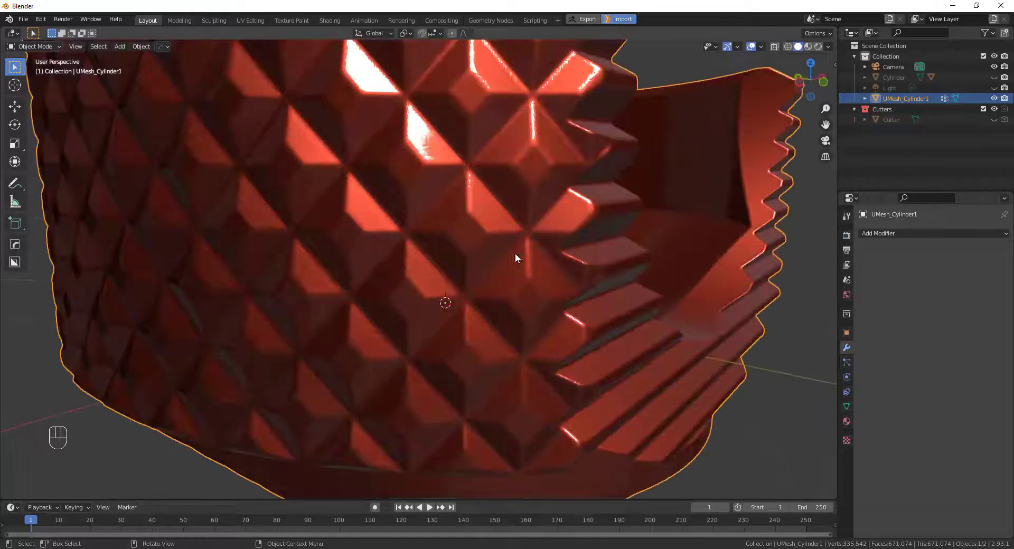
Try two light grey MatCaps on the part and return the viewport lighting to Studio
click(829, 47)
click(804, 140)
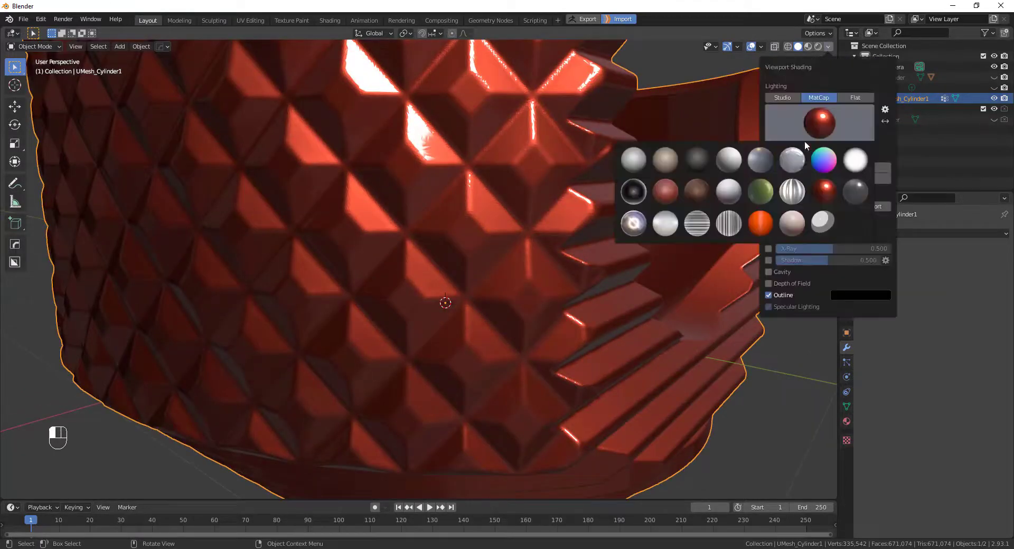
click(729, 159)
click(633, 158)
click(792, 99)
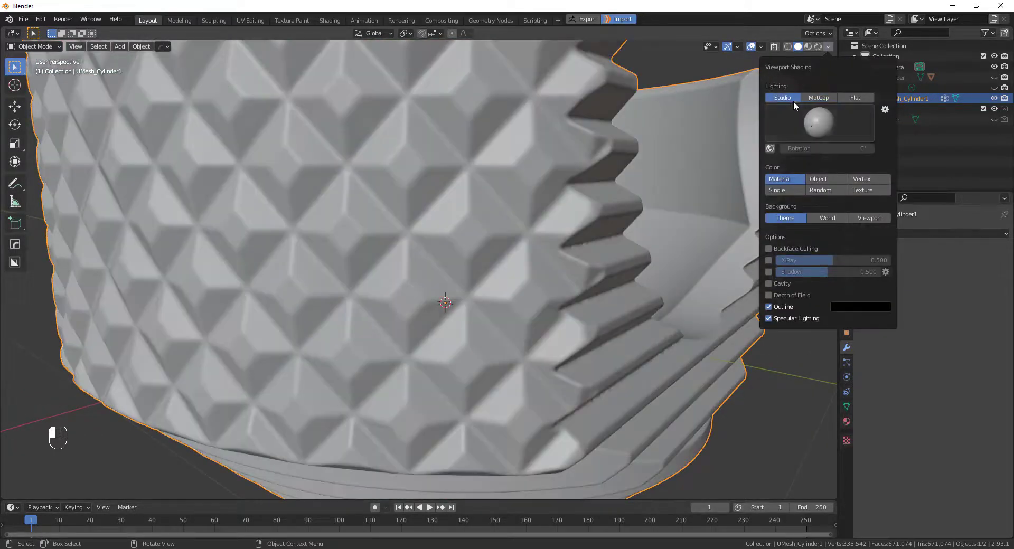
Examine the knurled side and stepped base of the imported part under Studio lighting
scroll(437, 253, down, 3)
middle_drag(437, 254, 458, 249)
scroll(422, 281, up, 4)
scroll(423, 281, down, 2)
mouse_move(423, 253)
middle_down()
mouse_move(484, 255)
mouse_move(464, 267)
mouse_move(462, 287)
mouse_move(584, 290)
mouse_move(561, 317)
mouse_move(438, 246)
mouse_move(356, 247)
mouse_move(442, 227)
mouse_move(482, 285)
mouse_move(475, 313)
mouse_move(463, 314)
middle_up()
scroll(455, 260, down, 3)
scroll(484, 258, up, 4)
scroll(463, 287, down, 3)
mouse_move(463, 315)
middle_down()
mouse_move(502, 318)
mouse_move(487, 321)
middle_up()
Turn on the wireframe overlay to examine the decimated mesh's topology, and reopen the viewport display options
key(alt+v)
click(406, 347)
click(650, 312)
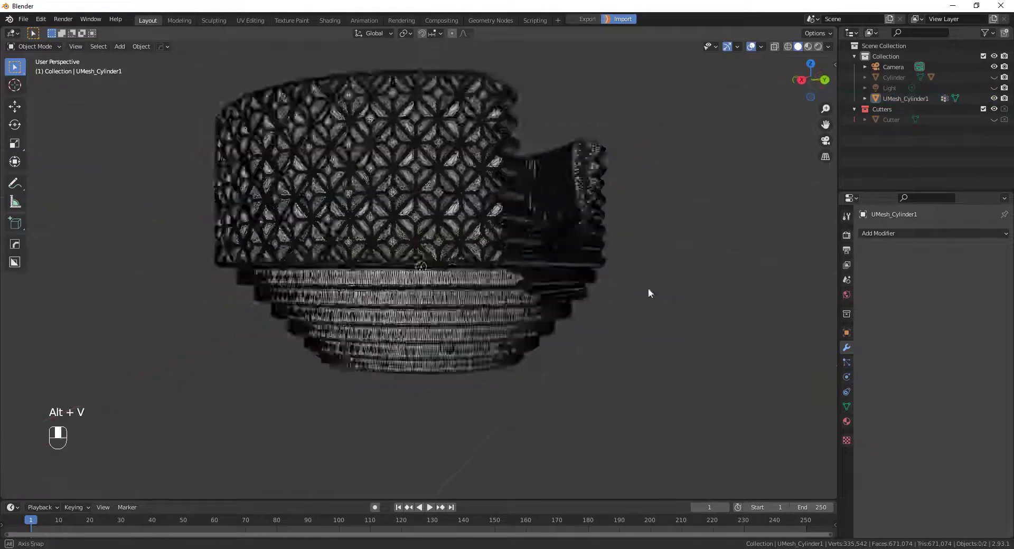
key(alt+v)
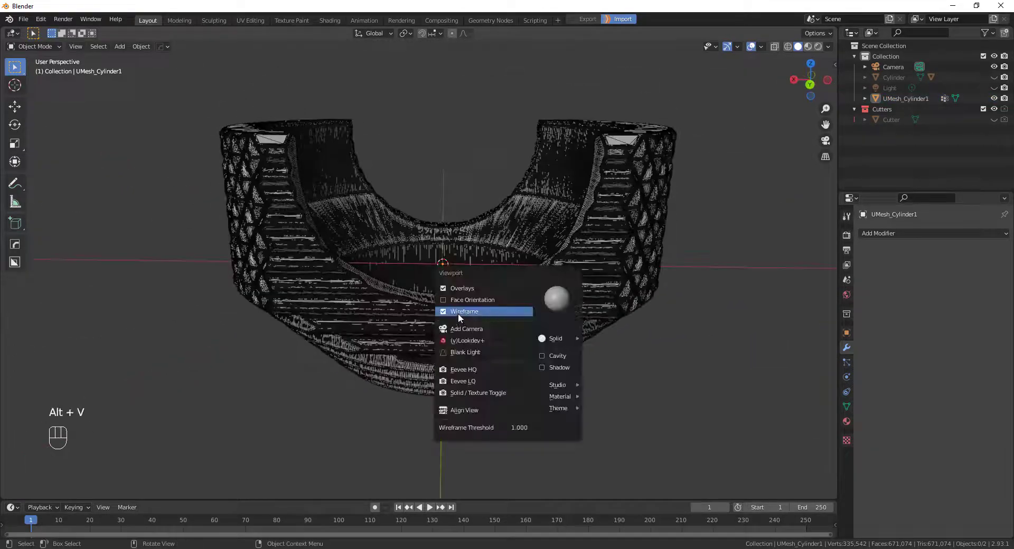